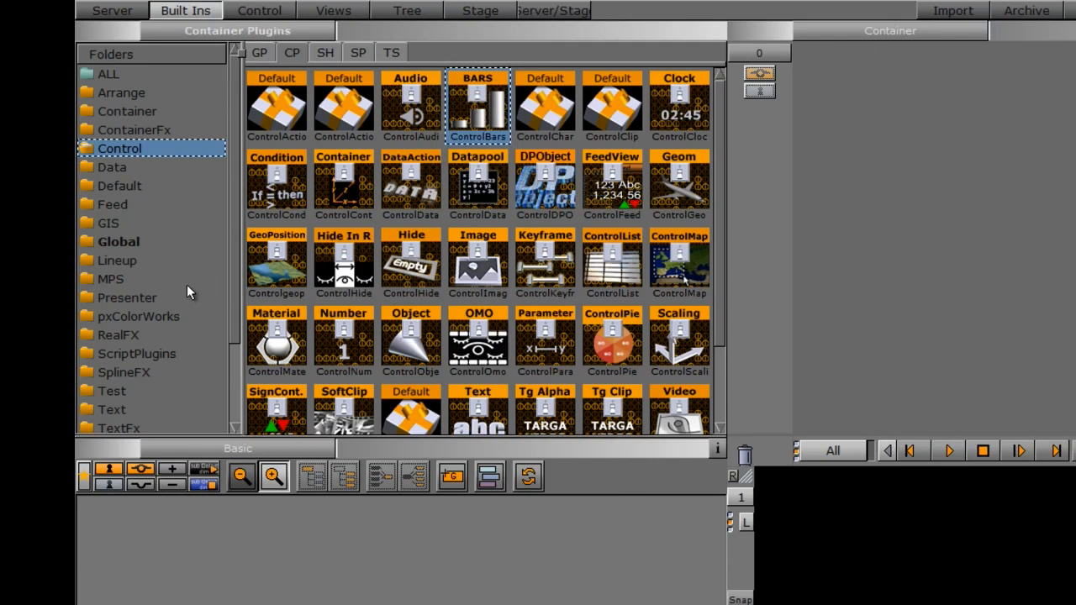
click(144, 297)
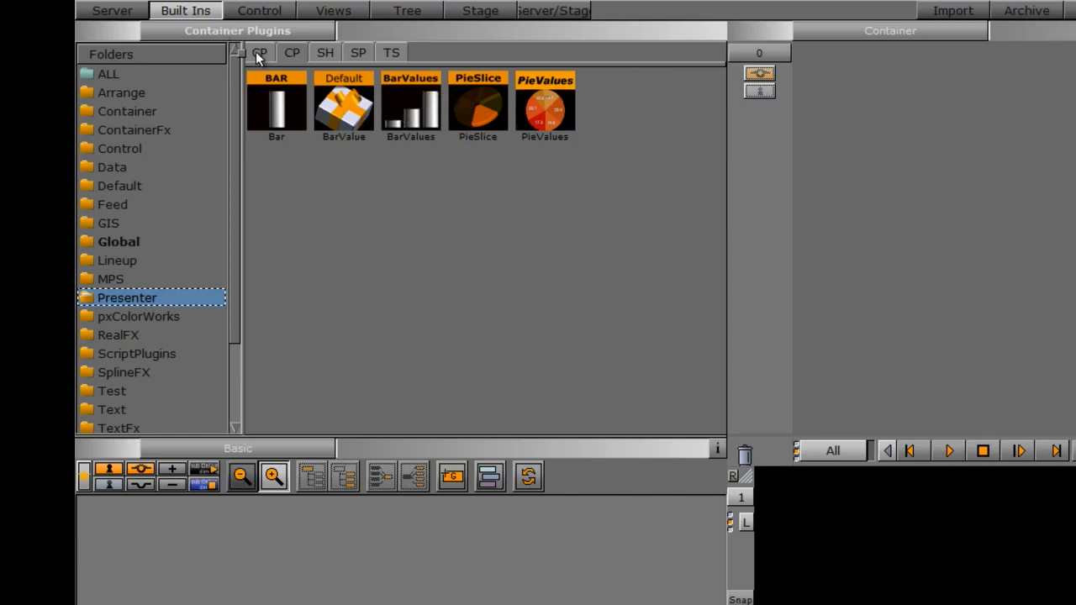
click(139, 148)
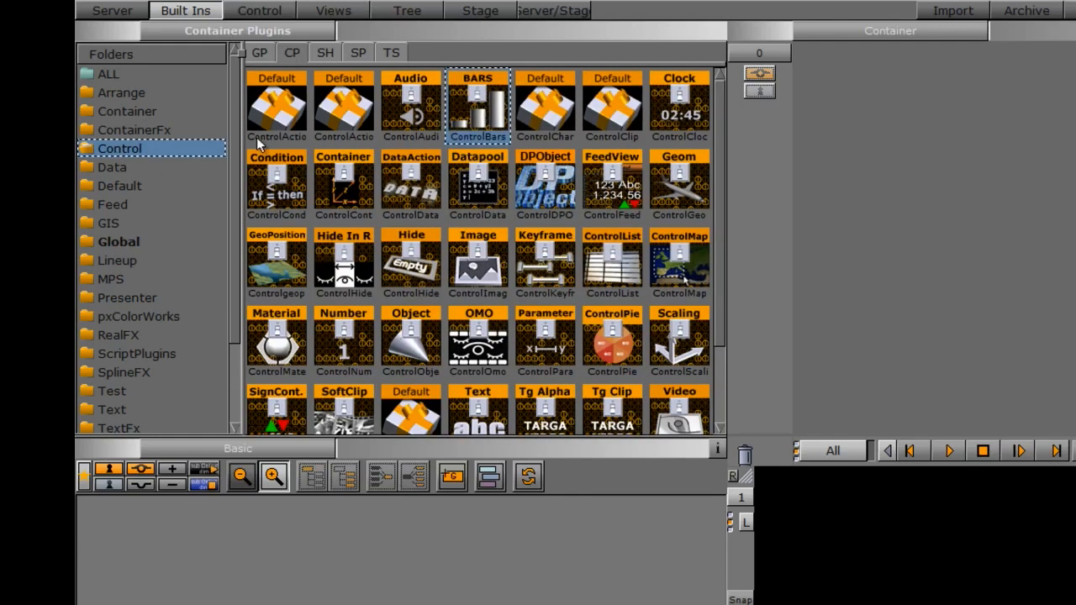
Add a group container to the scene tree and name it main
drag(451, 476, 190, 567)
double_click(187, 494)
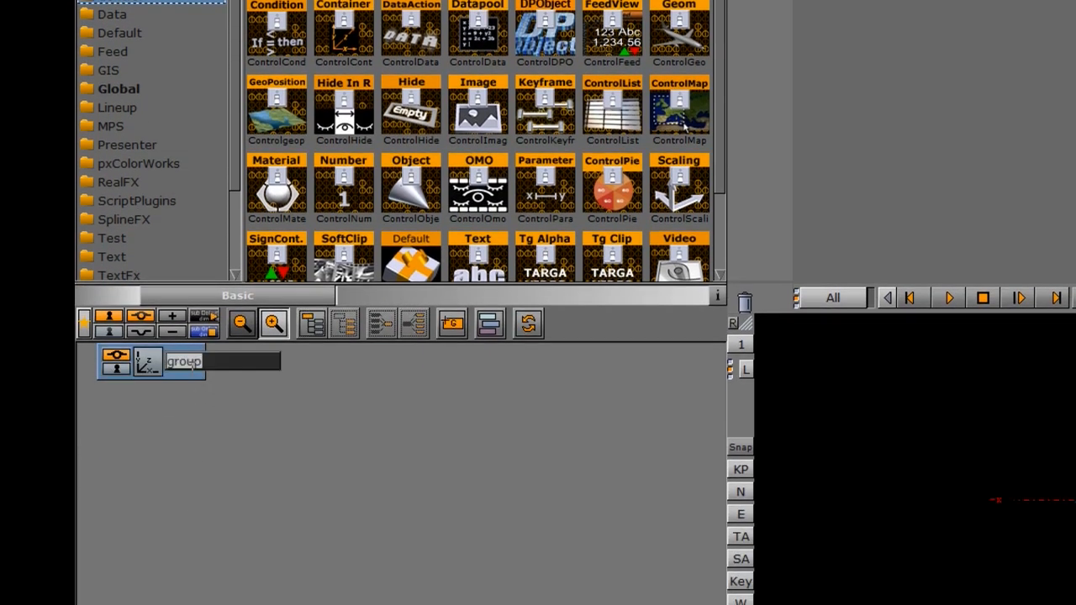
text(MAIN)
key(BackSpace)
key(BackSpace)
key(BackSpace)
key(BackSpace)
text(main)
key(Return)
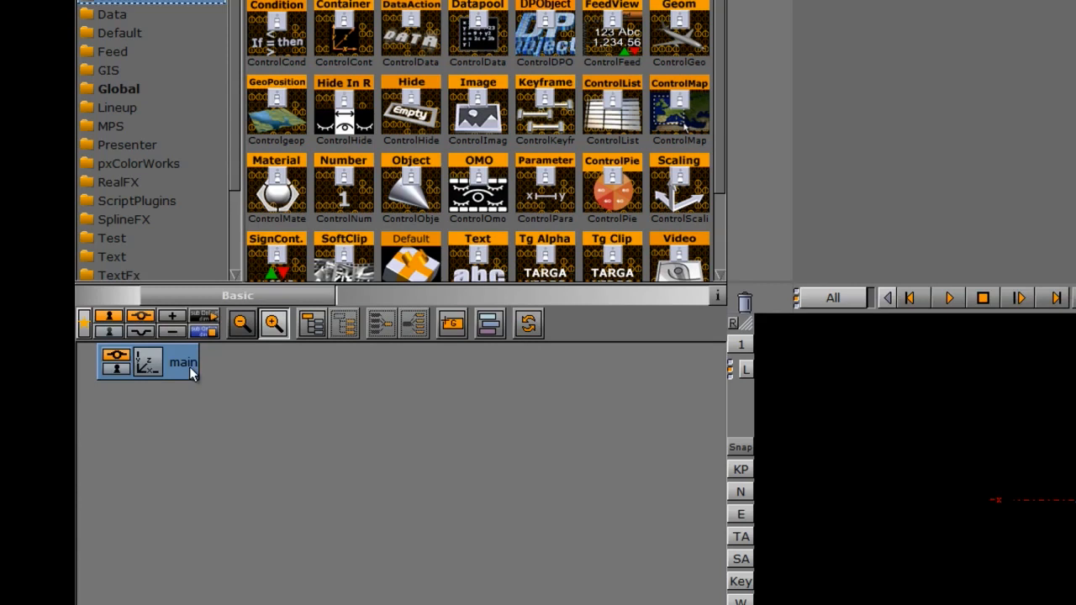
Add a child group container under main and name it barvalues
drag(452, 323, 207, 384)
double_click(208, 398)
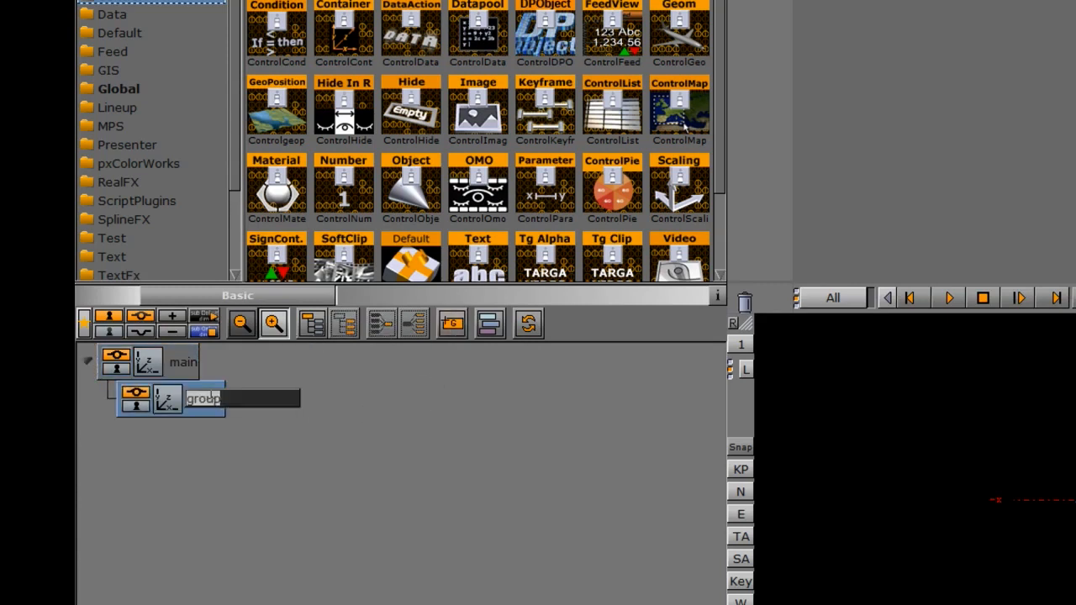
text(barvalues)
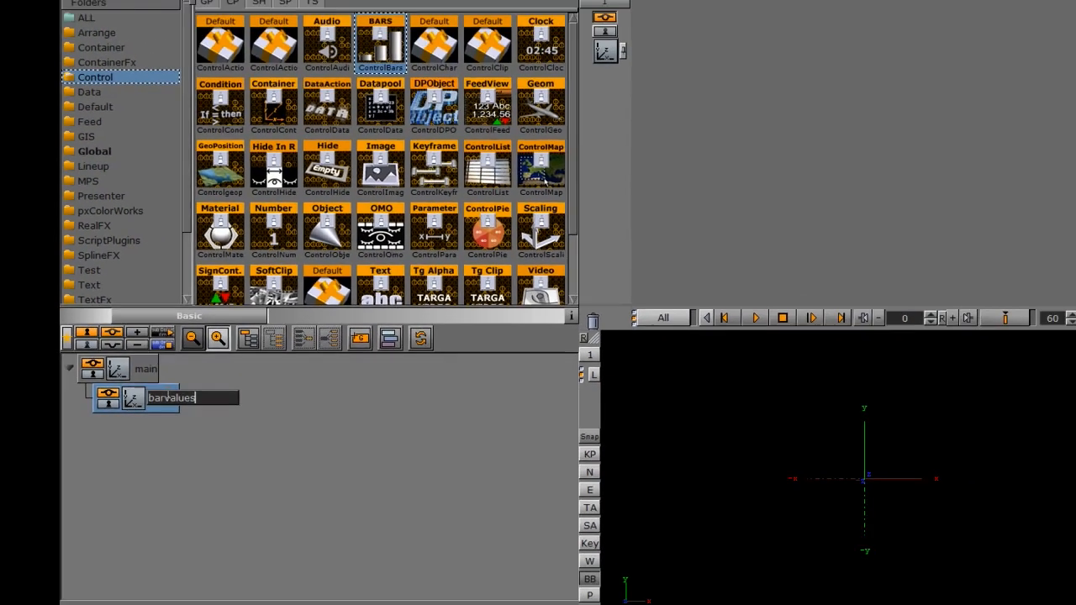
key(Return)
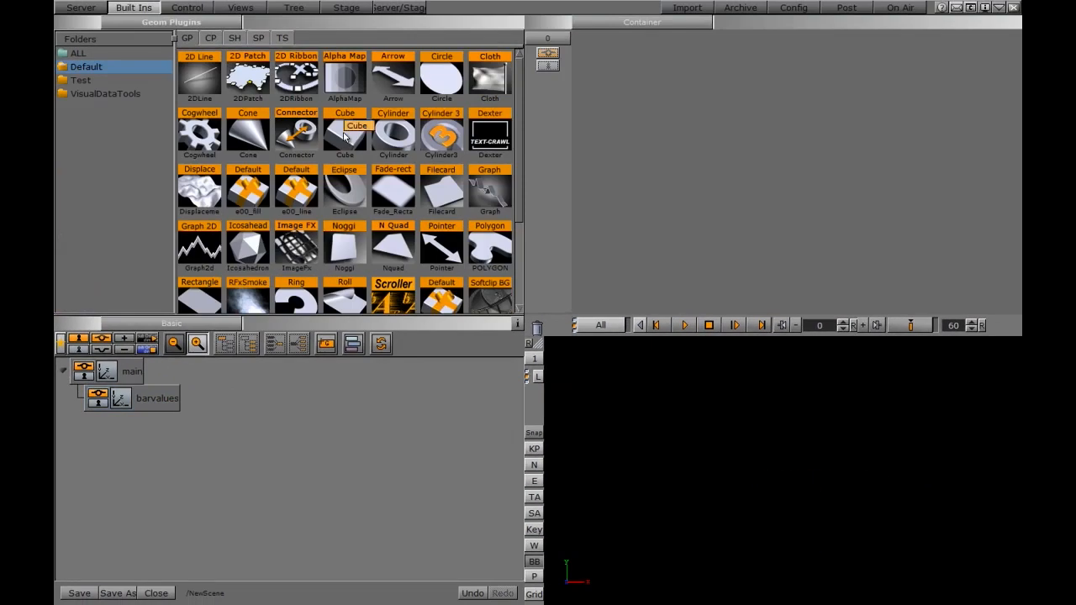
Add a Cube geometry under the barvalues container and set its Center Y to Bottom
drag(343, 136, 200, 410)
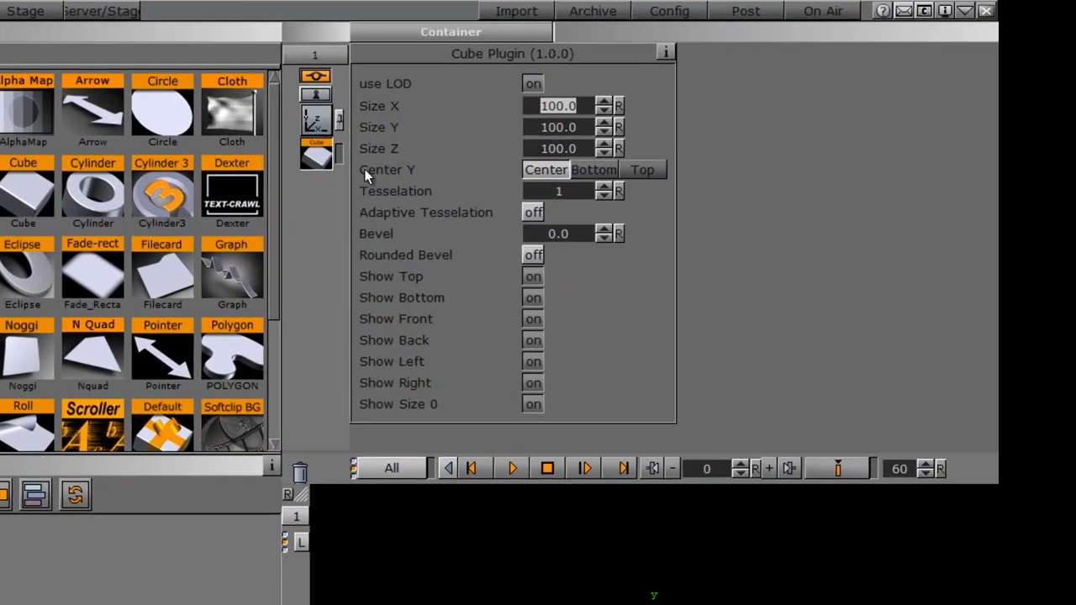
click(586, 177)
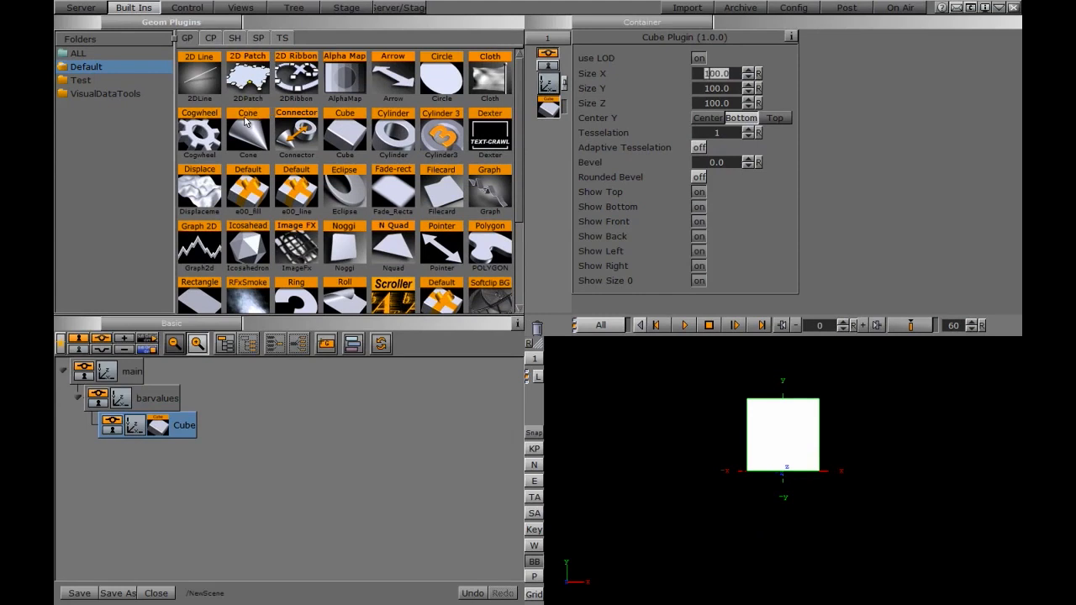
Add an Arial-Bold text from the A_GLOBALS FONTS folder under the Cube and position it at X -111, Y -45
click(81, 8)
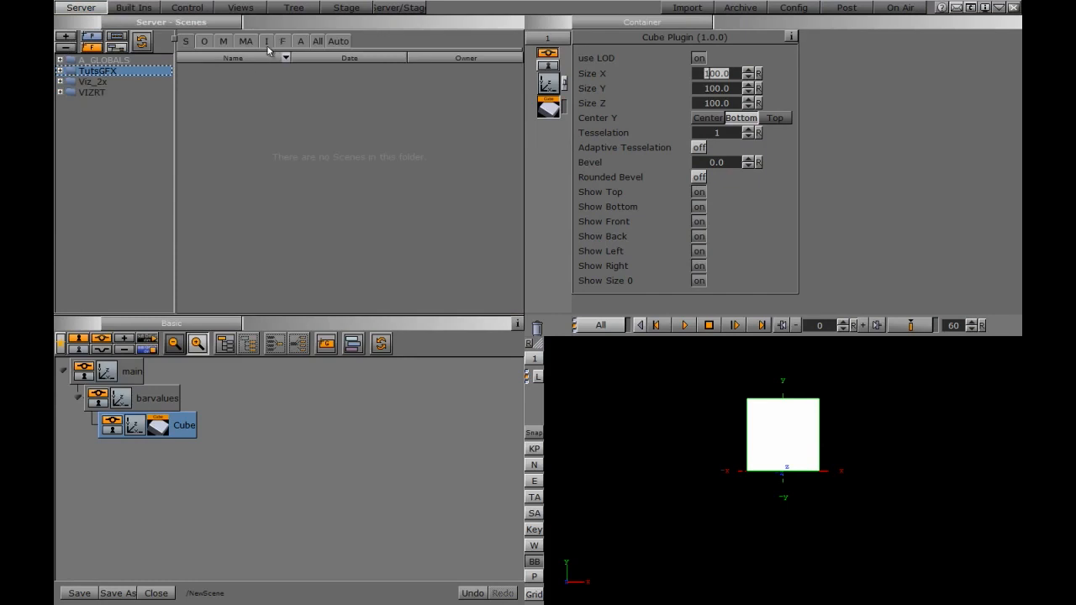
click(283, 40)
click(59, 61)
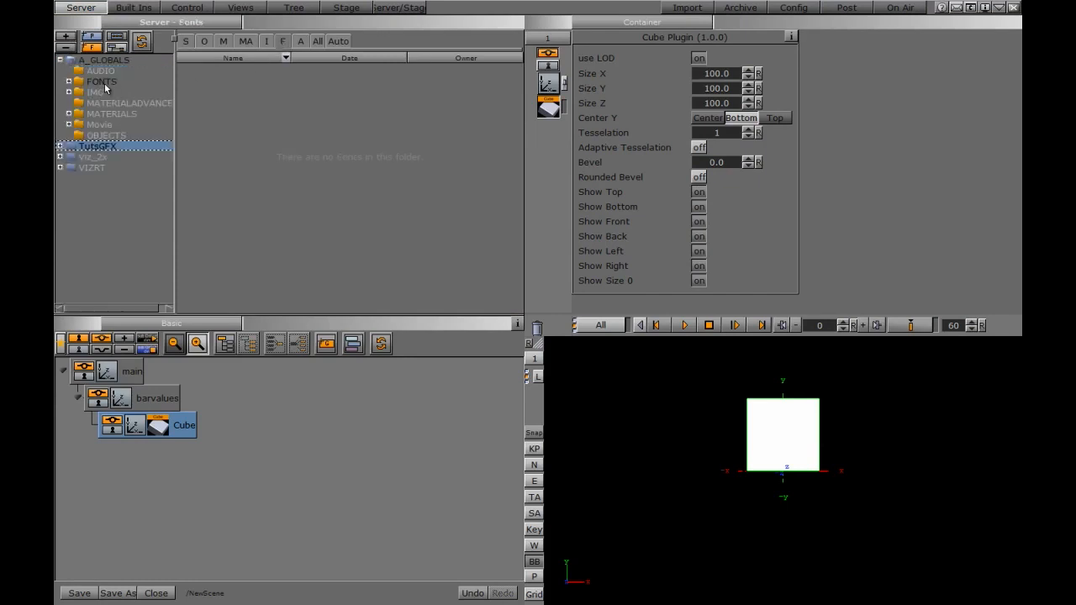
click(105, 82)
drag(296, 43, 256, 385)
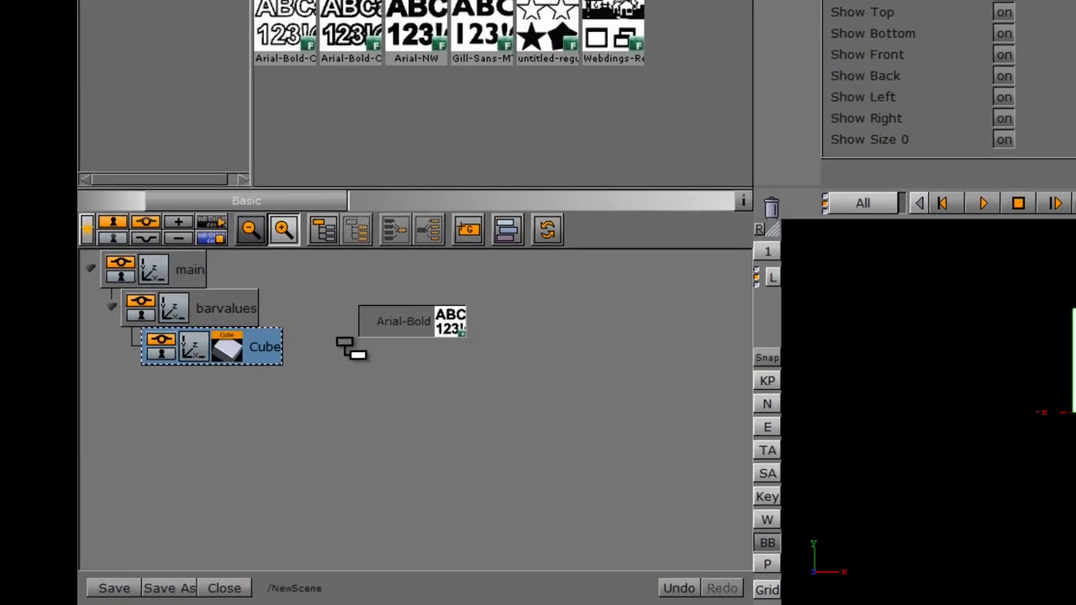
drag(300, 351, 210, 346)
click(214, 388)
drag(707, 55, 564, 91)
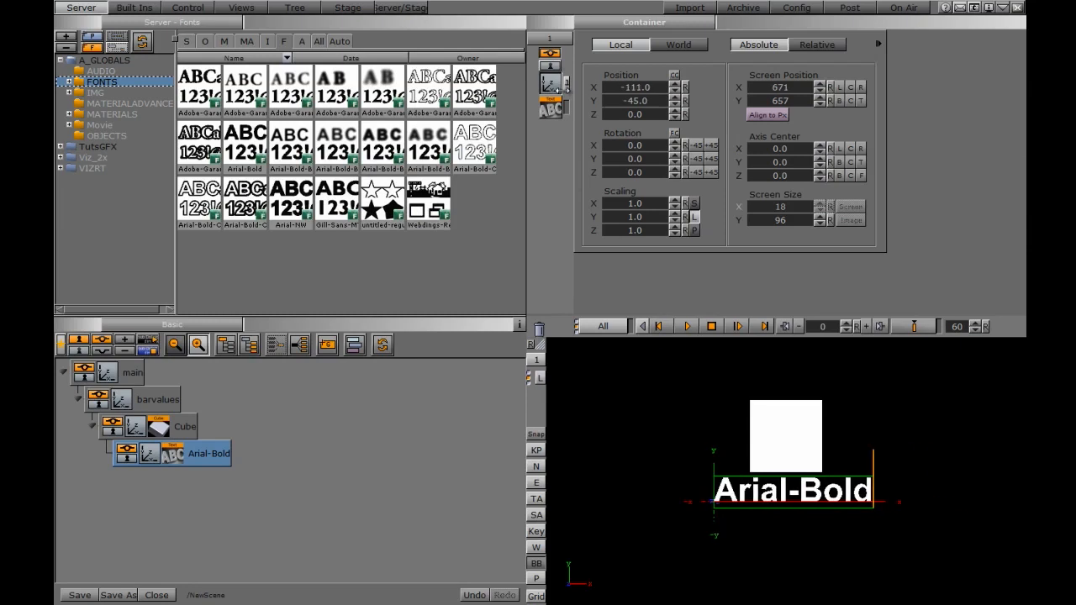
Attach the Presenter Bar plugin to the Cube and Arial-Bold containers, and the BarValues plugin to the barvalues container
click(133, 8)
click(213, 39)
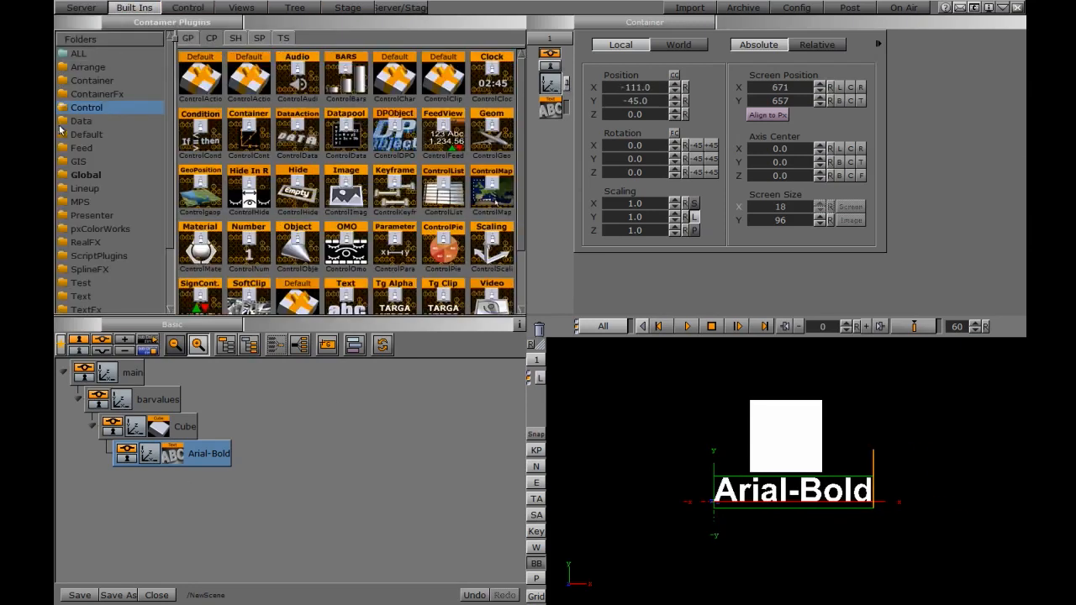
click(92, 215)
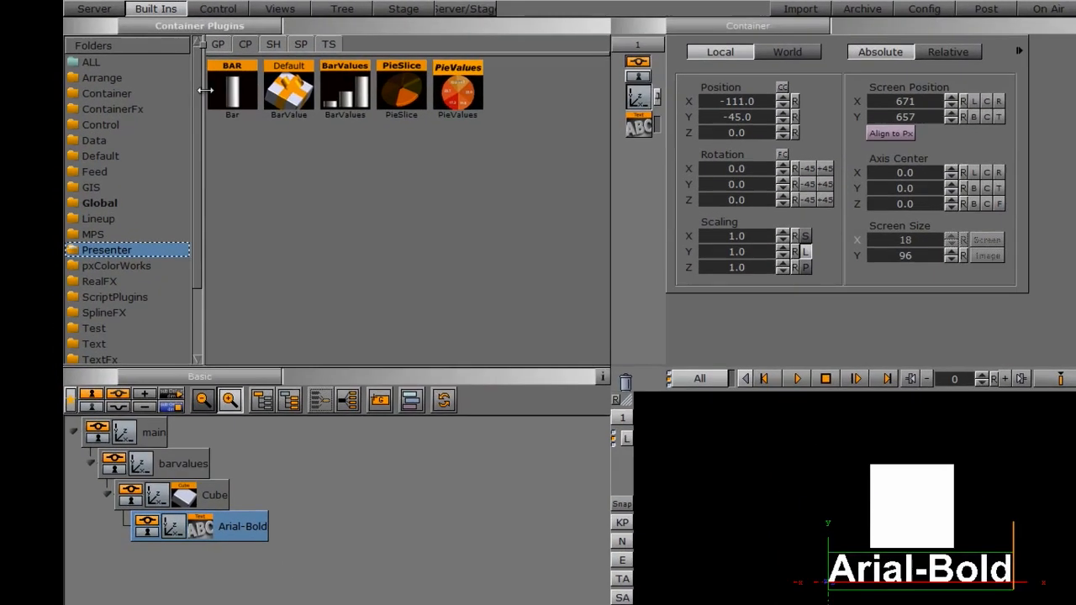
drag(199, 75, 213, 390)
drag(253, 461, 218, 505)
drag(236, 87, 242, 540)
drag(351, 89, 192, 479)
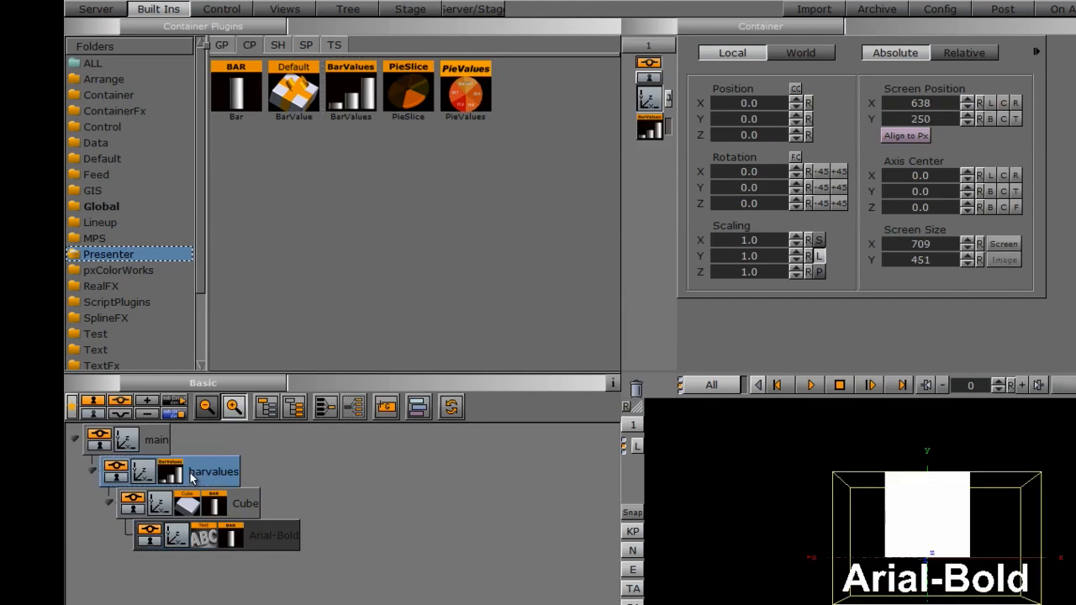
Set the Param Name of the Cube's Bar plugin to size_Y and initialize the plugin
click(215, 505)
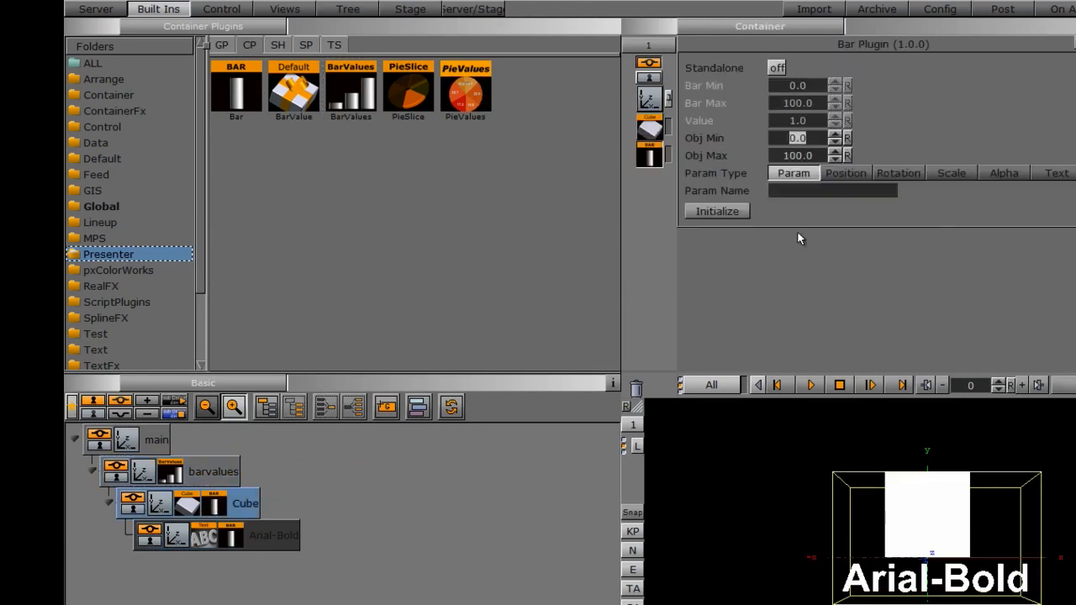
click(782, 190)
text(size_Y)
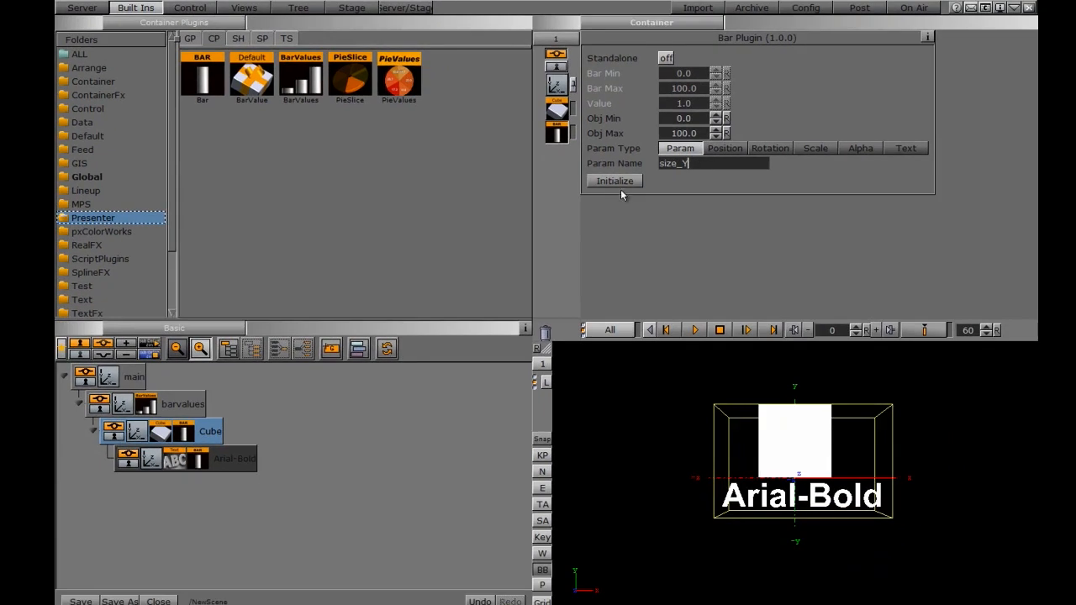
click(613, 182)
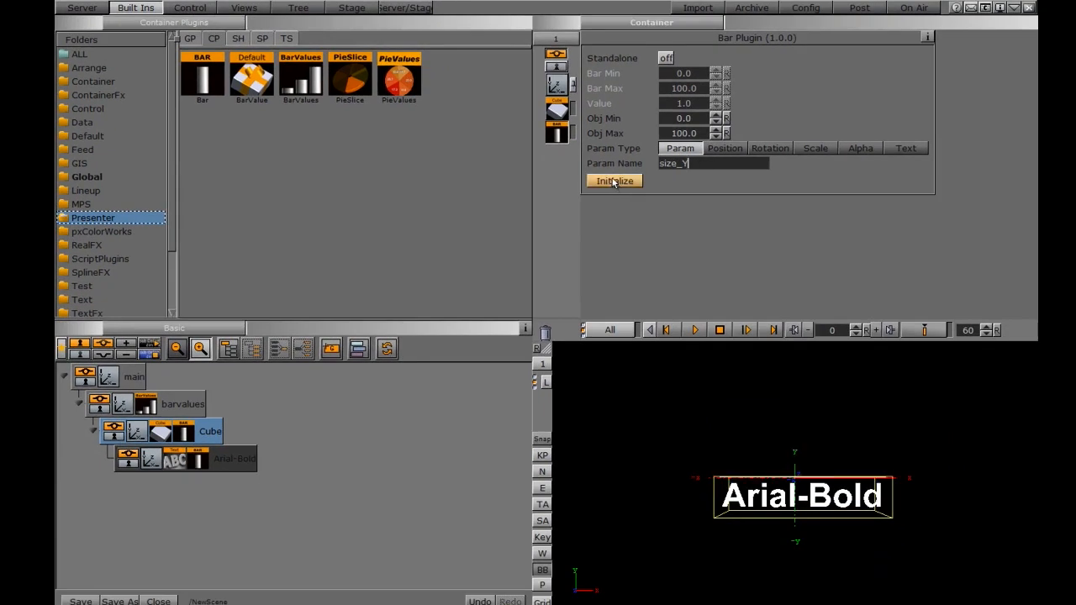
Set the Arial-Bold text's Bar plugin to the Text parameter type with Integer format and initialize it
click(198, 462)
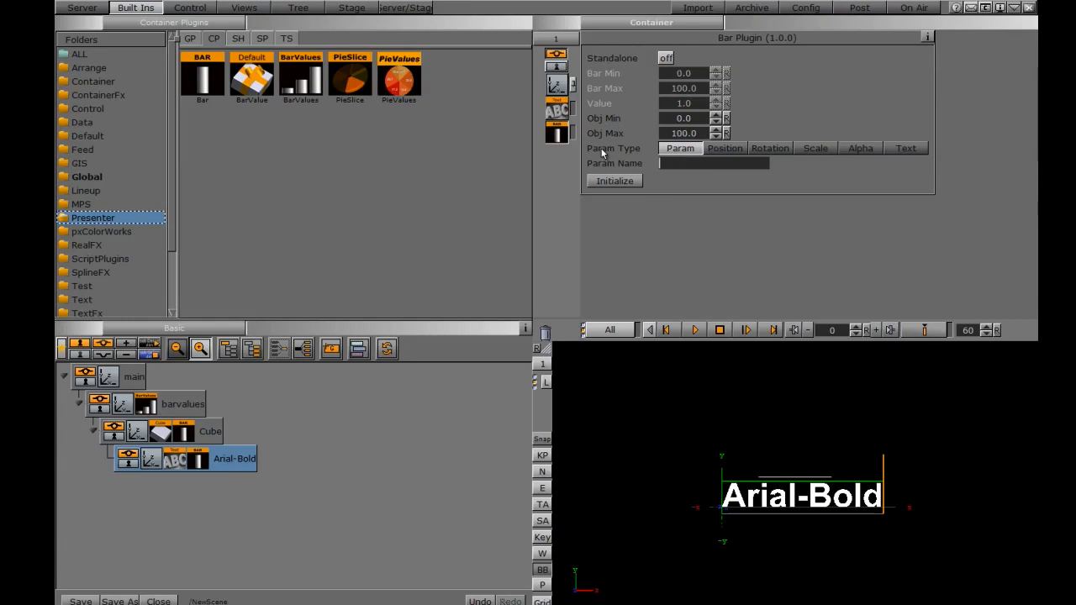
click(905, 147)
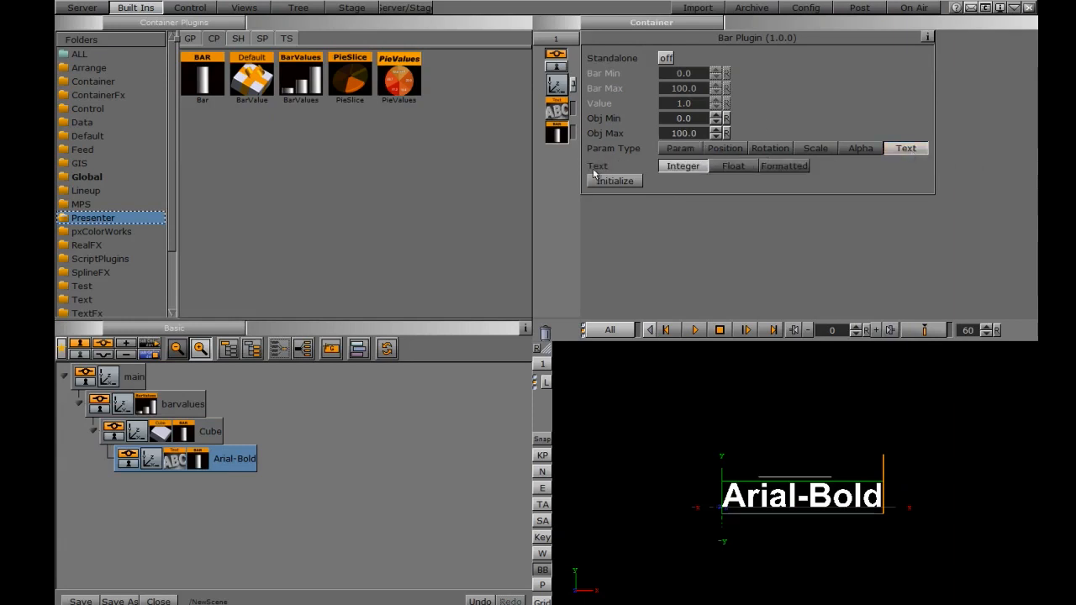
click(680, 166)
click(609, 181)
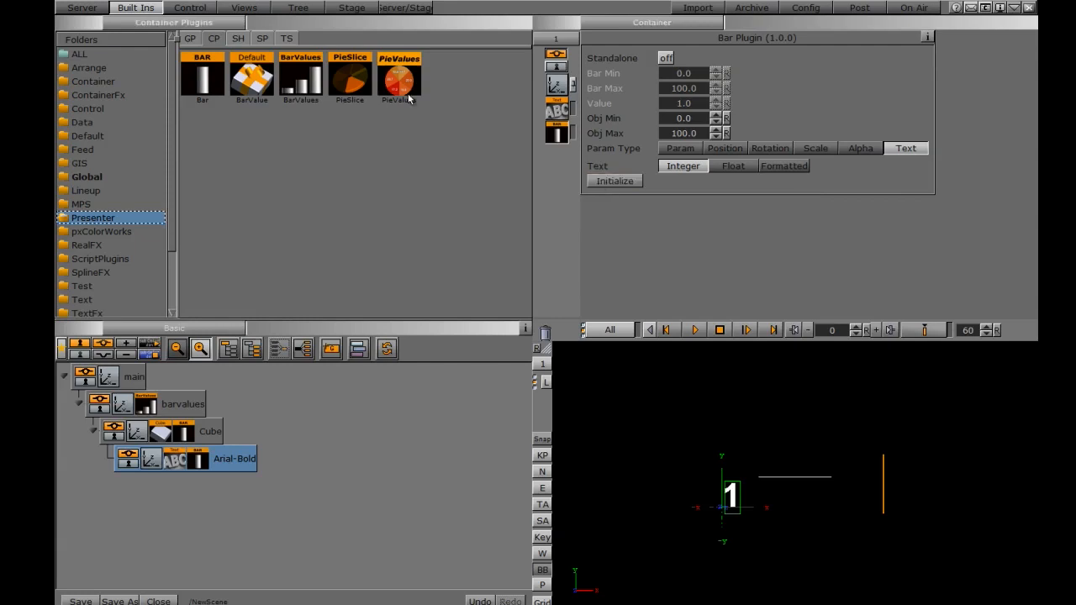
Move the value text to X -17, and shift the Cube sideways and down to Y -86
click(147, 462)
drag(632, 88, 704, 92)
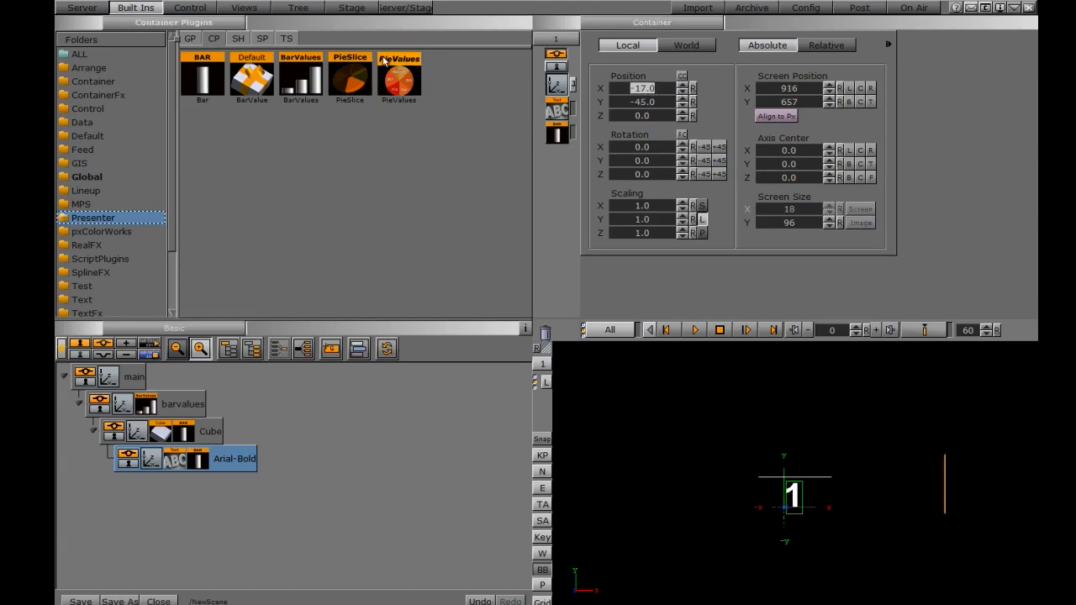
click(137, 432)
drag(647, 101, 540, 90)
Set Bar Value 1 to about 11.8 in the BarValues plugin of the barvalues container
click(146, 407)
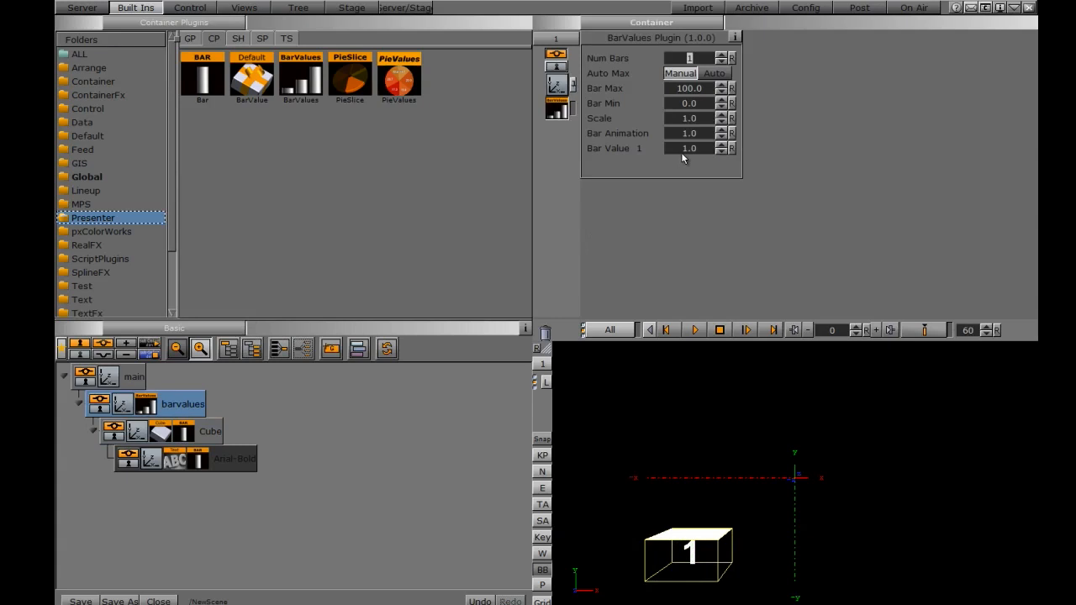
drag(680, 148, 754, 141)
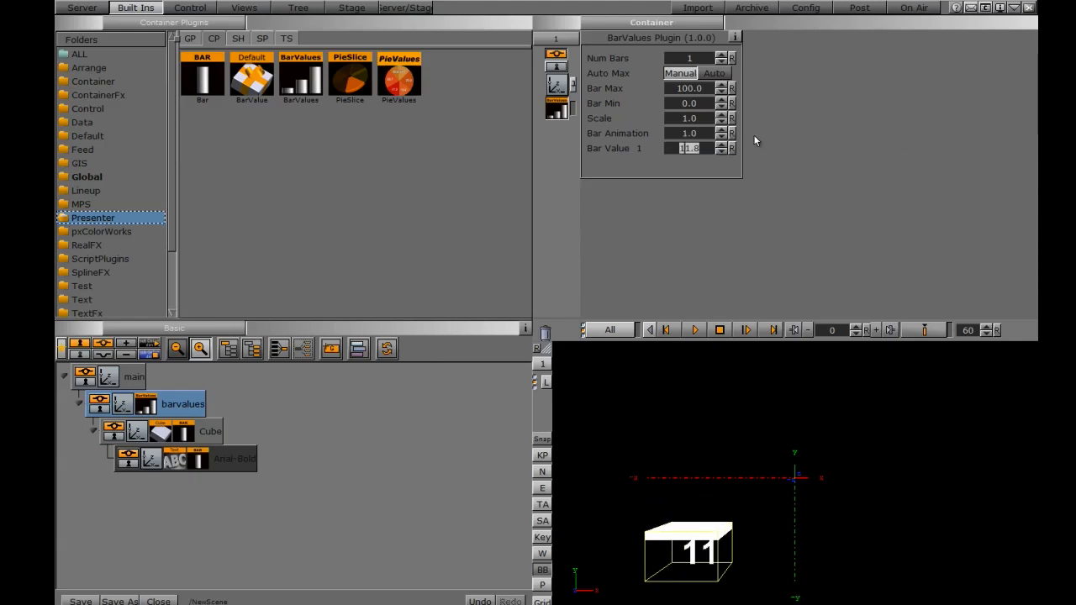
Duplicate the Cube into four bars under barvalues and space the copies along X, the second at about -35 and the fourth at 201
click(92, 431)
ctrl+drag(206, 432, 171, 526)
click(147, 456)
drag(617, 90, 700, 95)
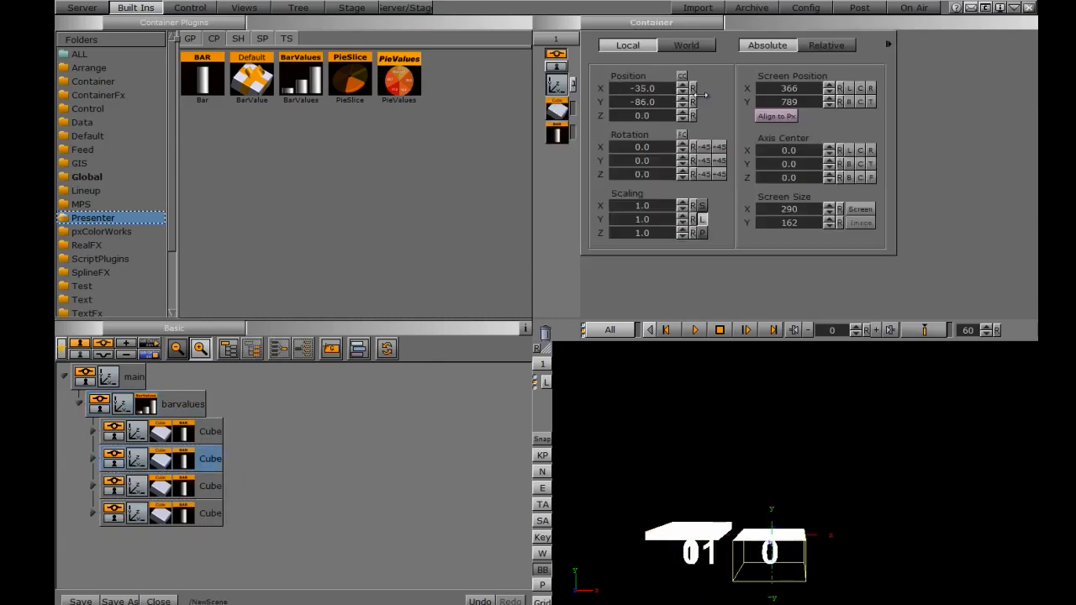
click(136, 487)
drag(636, 89, 705, 91)
click(134, 515)
drag(636, 89, 873, 128)
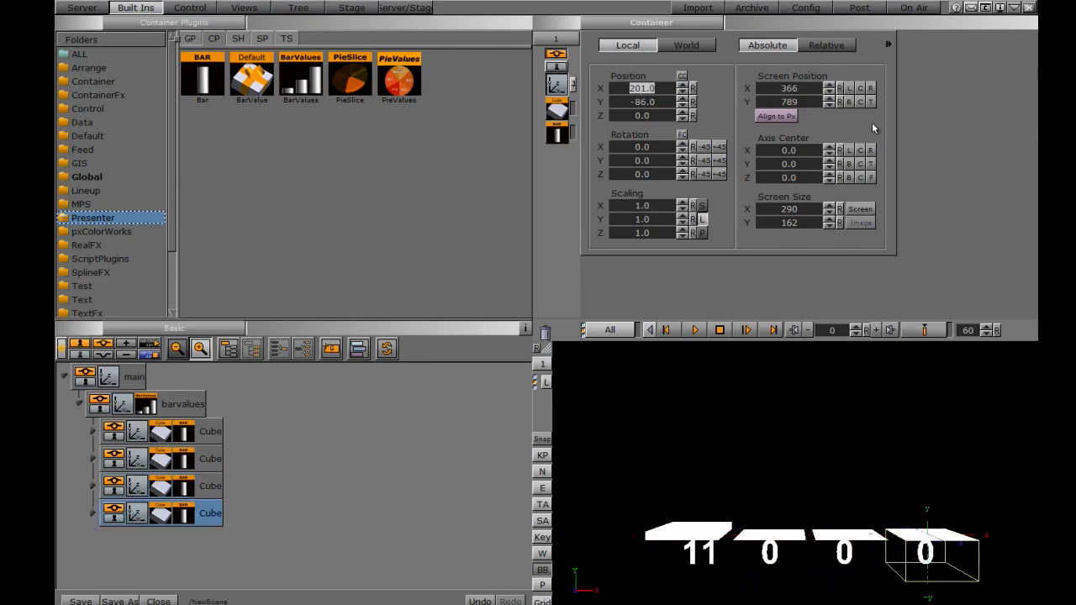
Set Num Bars to 4 and Bar Animation to 4.0 in the barvalues container's BarValues plugin
click(147, 406)
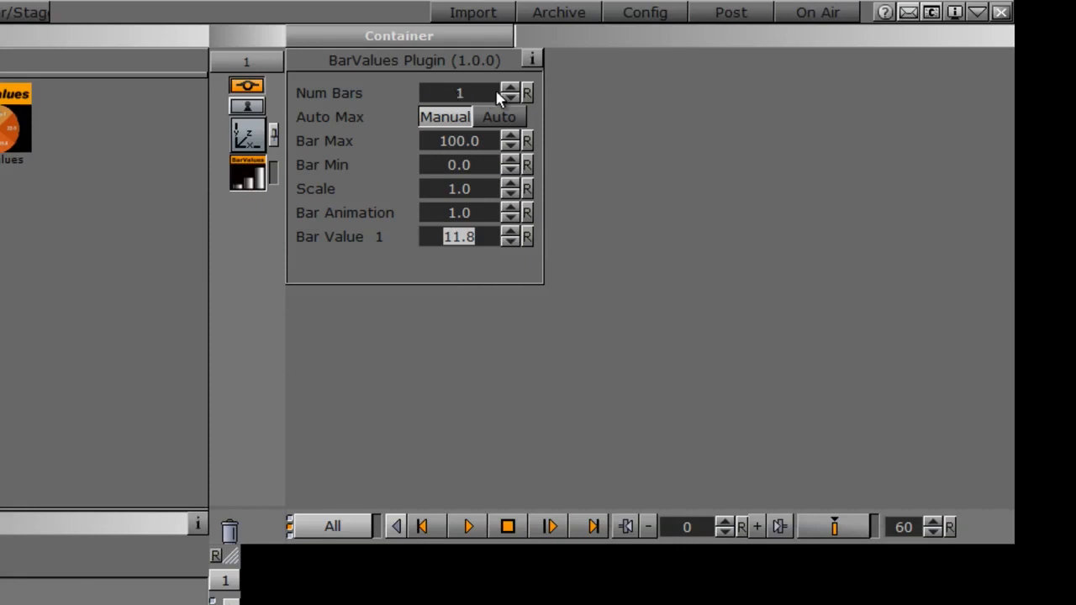
click(509, 89)
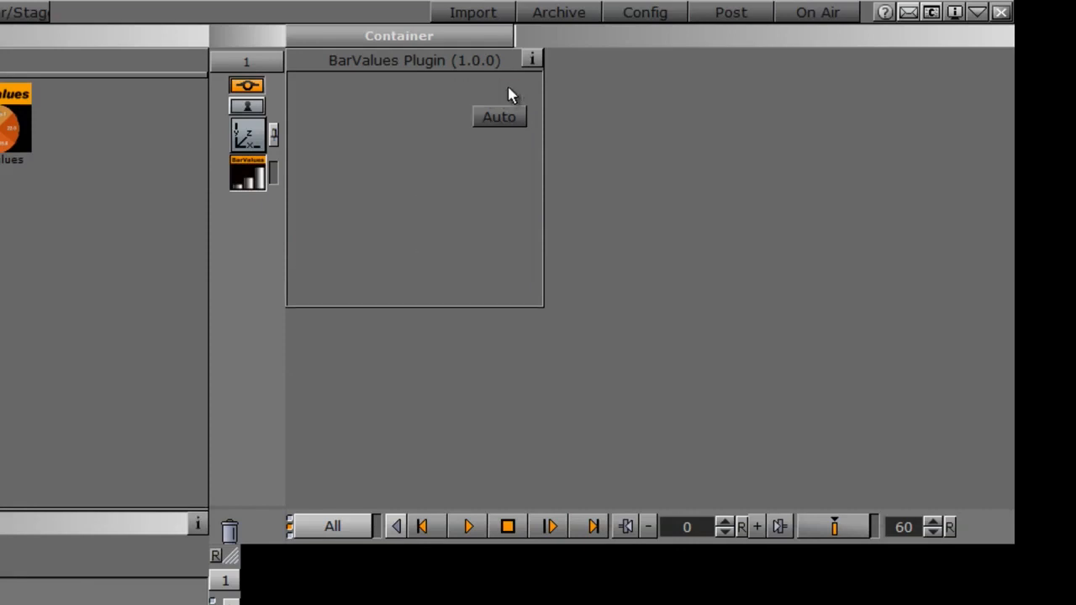
click(509, 89)
click(509, 90)
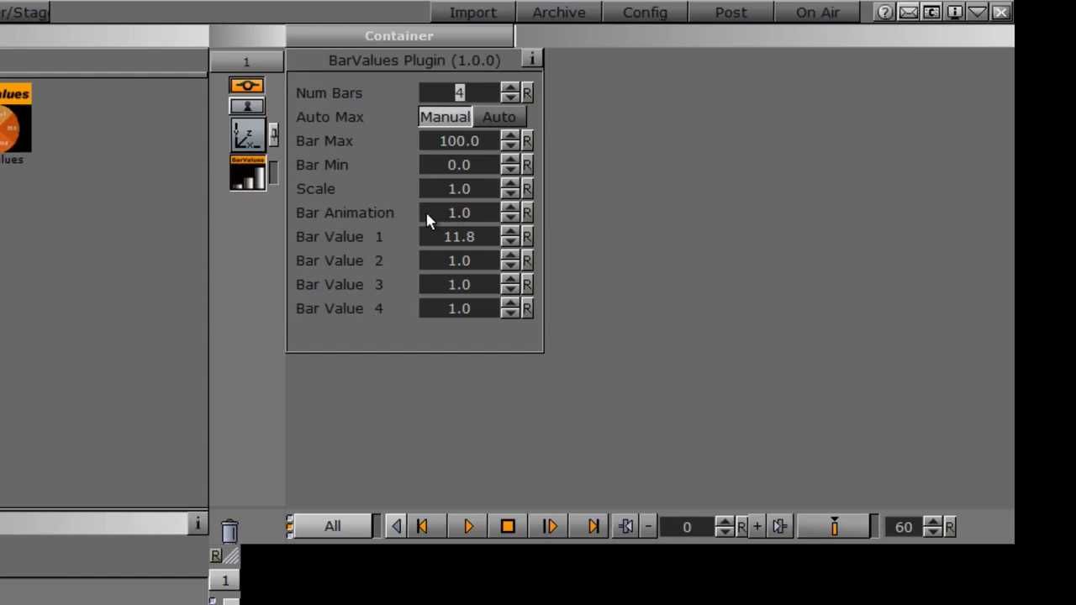
click(458, 216)
text(4)
key(Return)
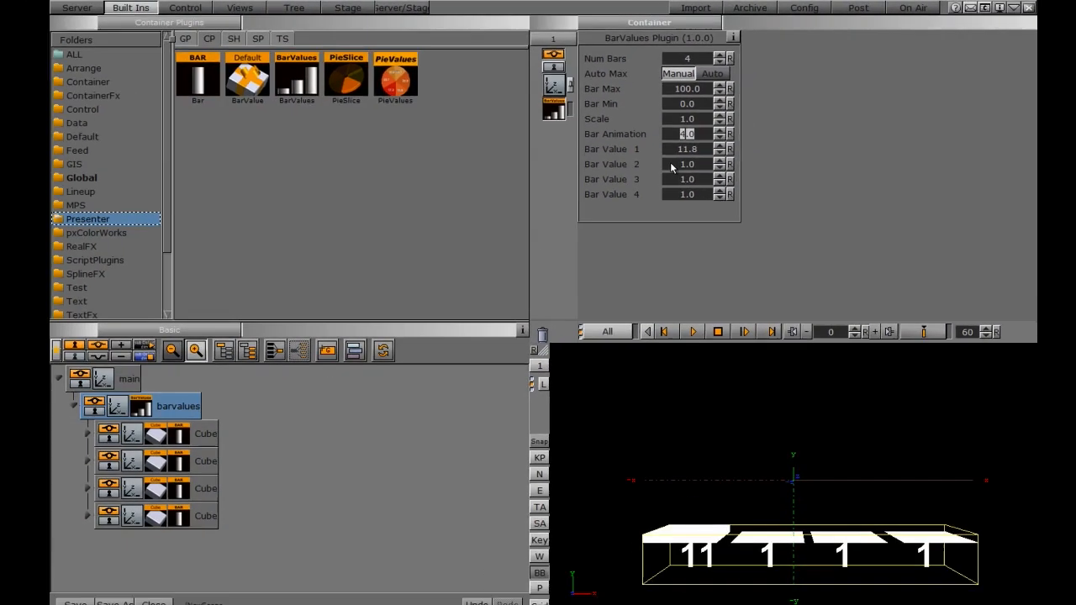
Set Bar Value 2 to about 15.8, Bar Value 3 to 10.7 and Bar Value 4 to 7.7
drag(471, 262, 921, 278)
drag(979, 174, 774, 162)
drag(681, 178, 744, 180)
drag(667, 194, 710, 195)
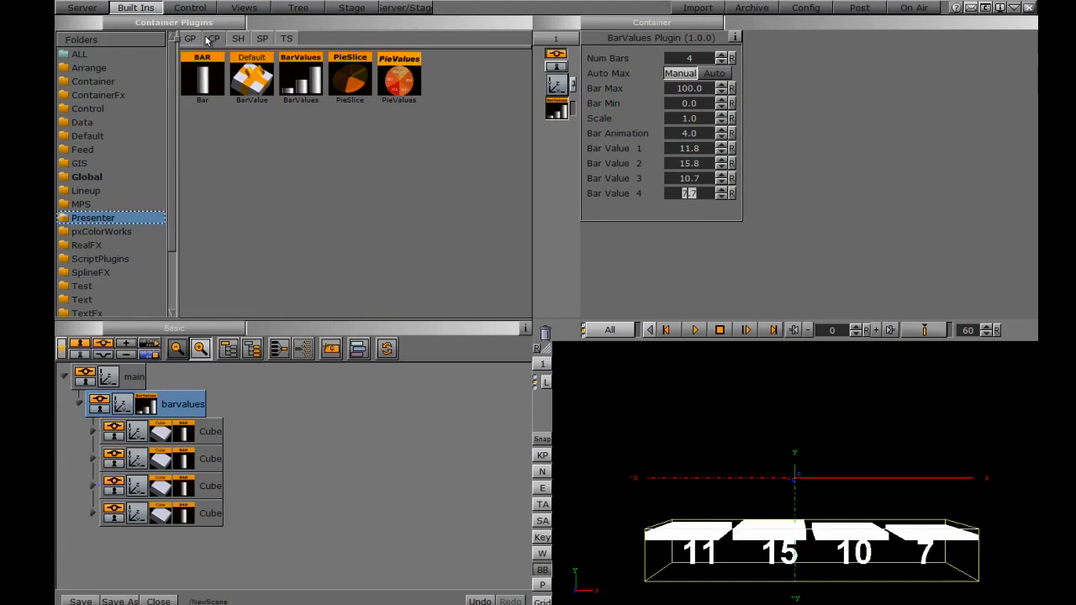
Apply the GREEN material to the first Cube, BLUE to the second and RED to the third and fourth
click(94, 6)
click(226, 41)
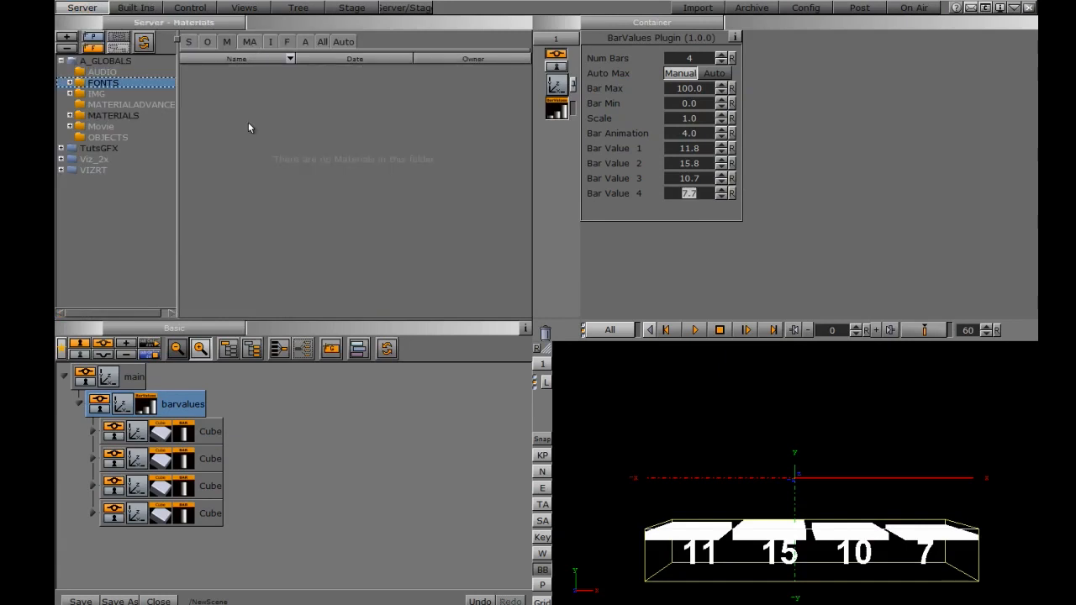
click(102, 115)
drag(247, 87, 210, 431)
drag(198, 102, 205, 458)
drag(341, 88, 187, 519)
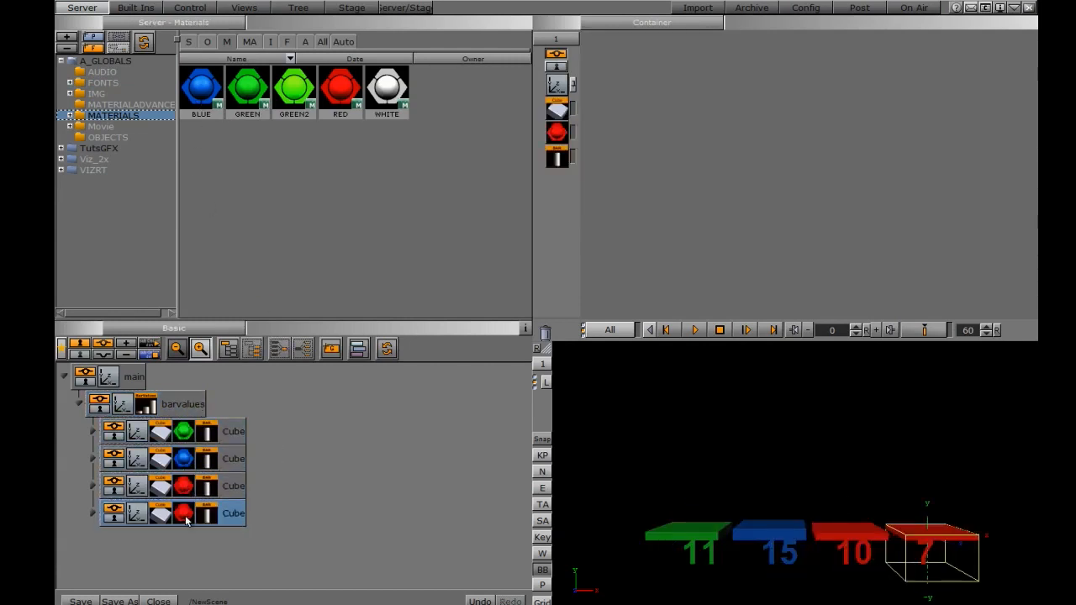
Recolor the fourth Cube's material to yellow, about RGB 215, 233, 6
click(184, 514)
drag(772, 137, 787, 140)
drag(387, 87, 305, 281)
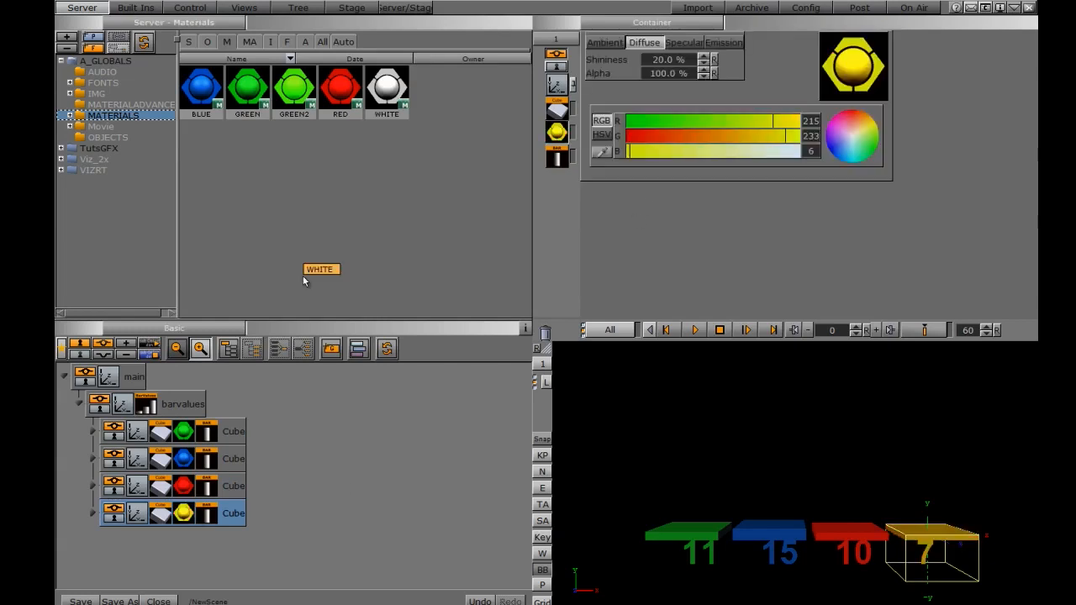
drag(304, 277, 304, 277)
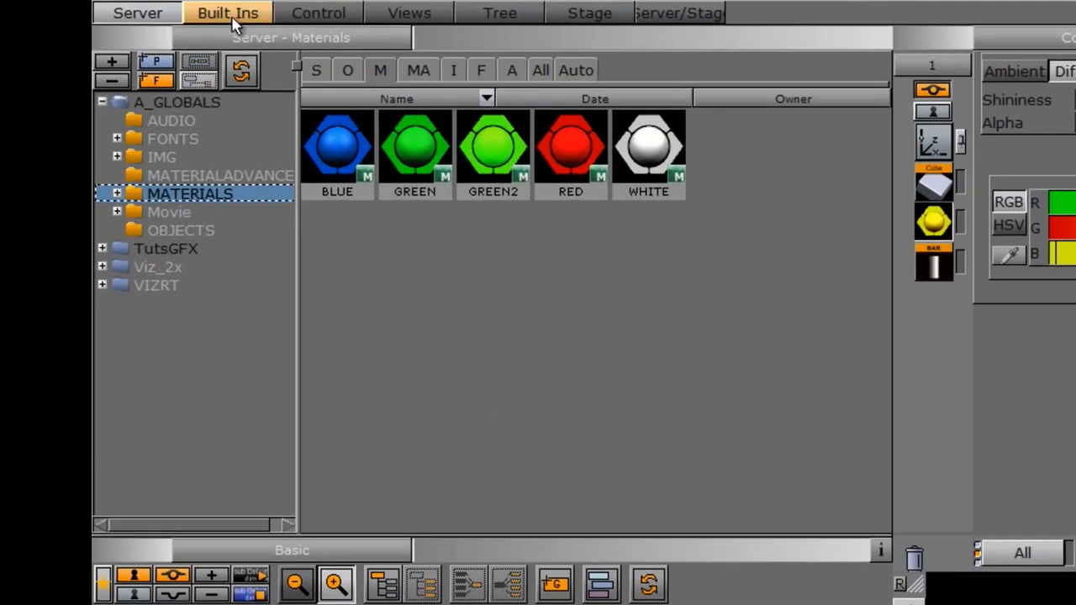
Add the ControlBars plugin to the barvalues container and the Control Object plugin to the main container
click(233, 18)
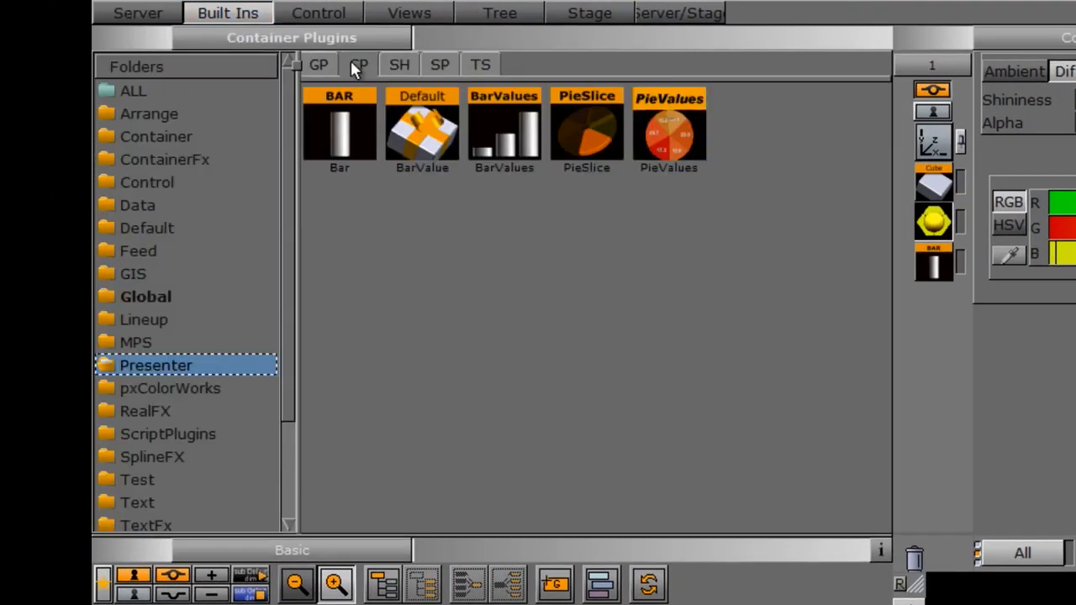
click(156, 185)
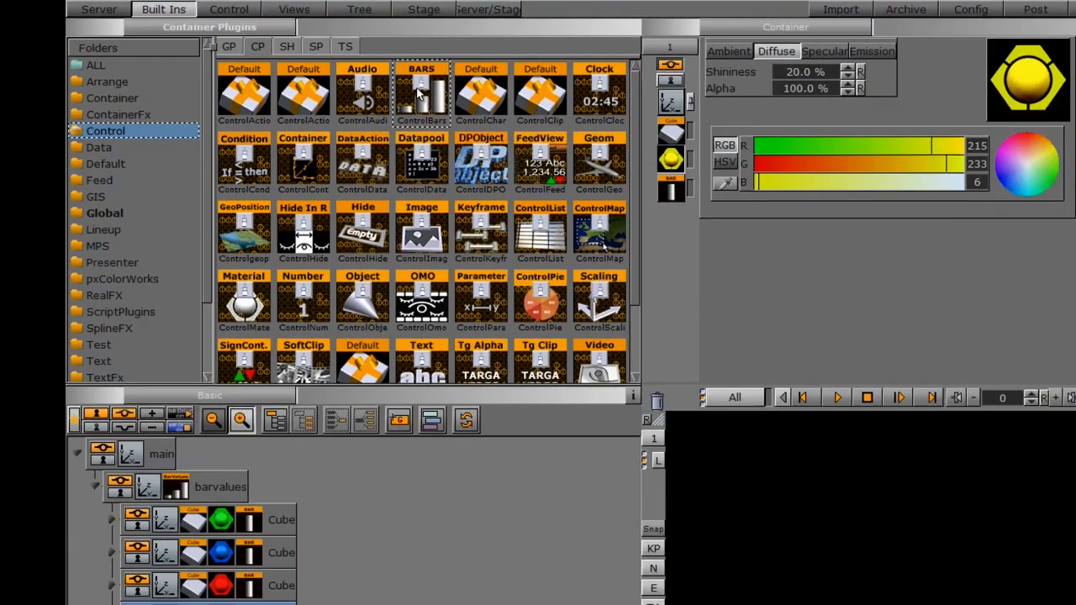
drag(593, 126, 603, 243)
drag(372, 153, 217, 392)
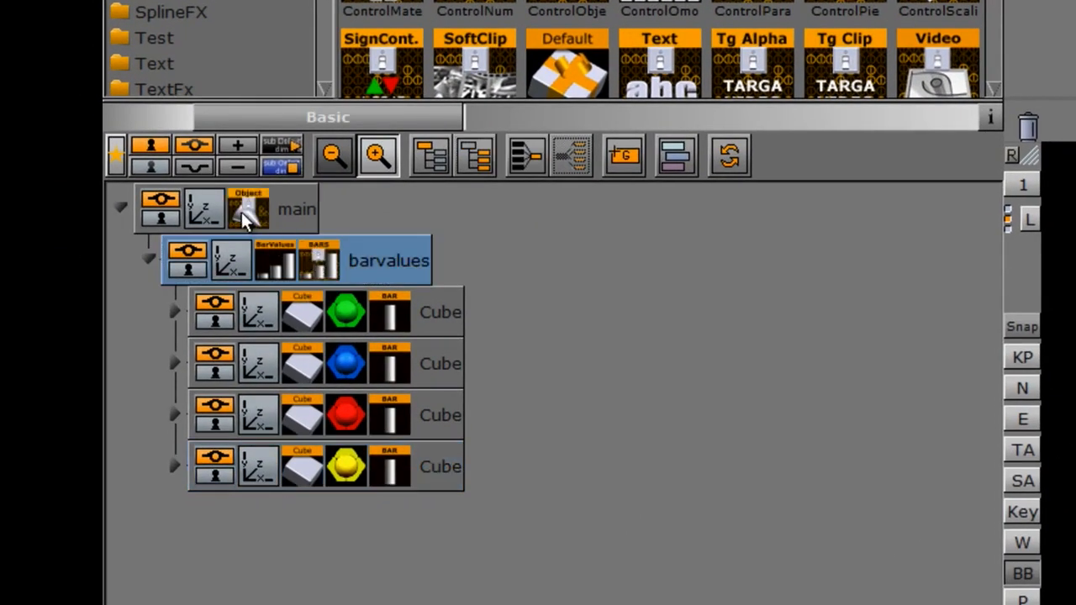
Set Last Bar Field ID to 3 and turn off Expose Bars Max/Total value in the barvalues container's ControlBars plugin
click(318, 267)
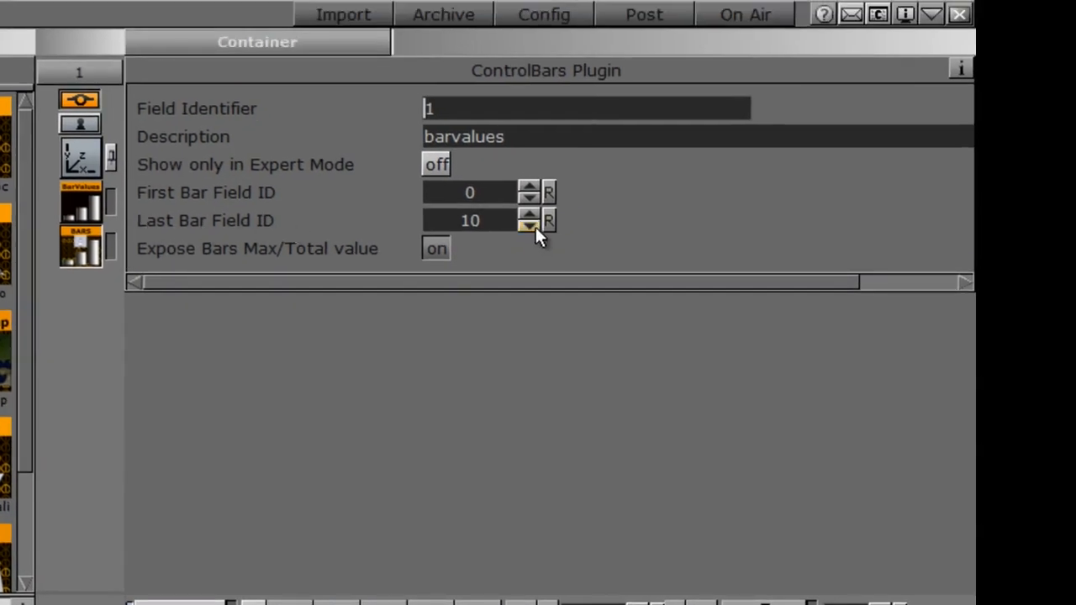
drag(529, 225, 529, 225)
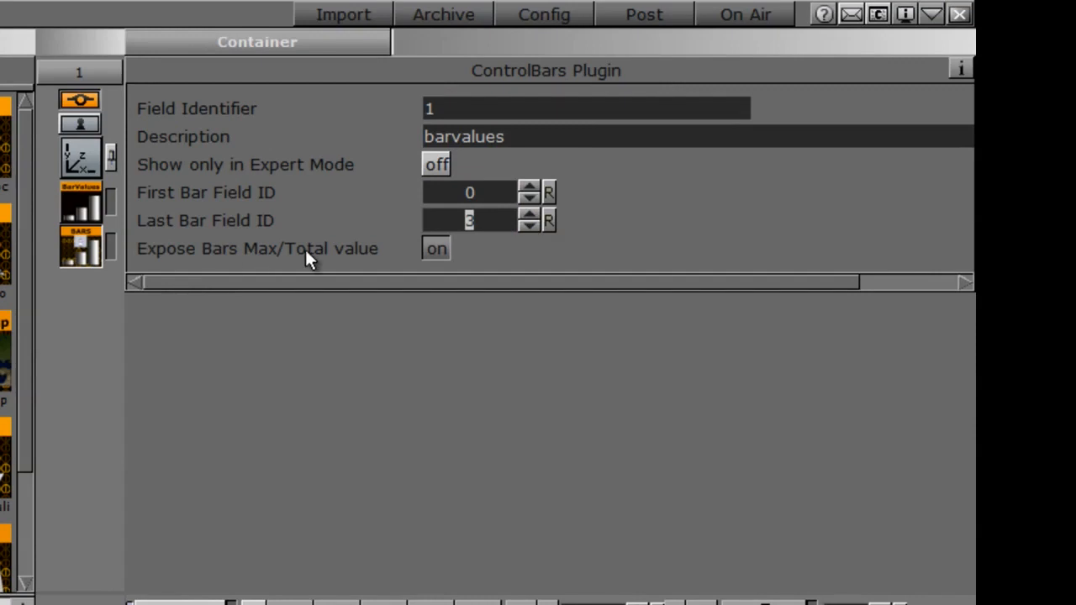
click(436, 248)
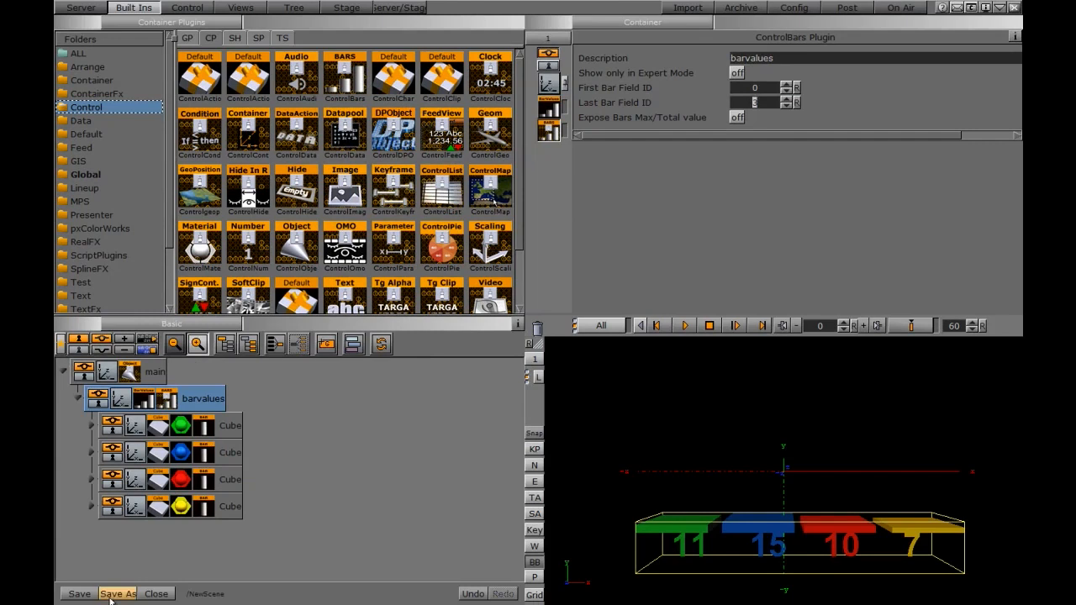
Save the scene under the name Bars in the TutsGFX folder
click(118, 593)
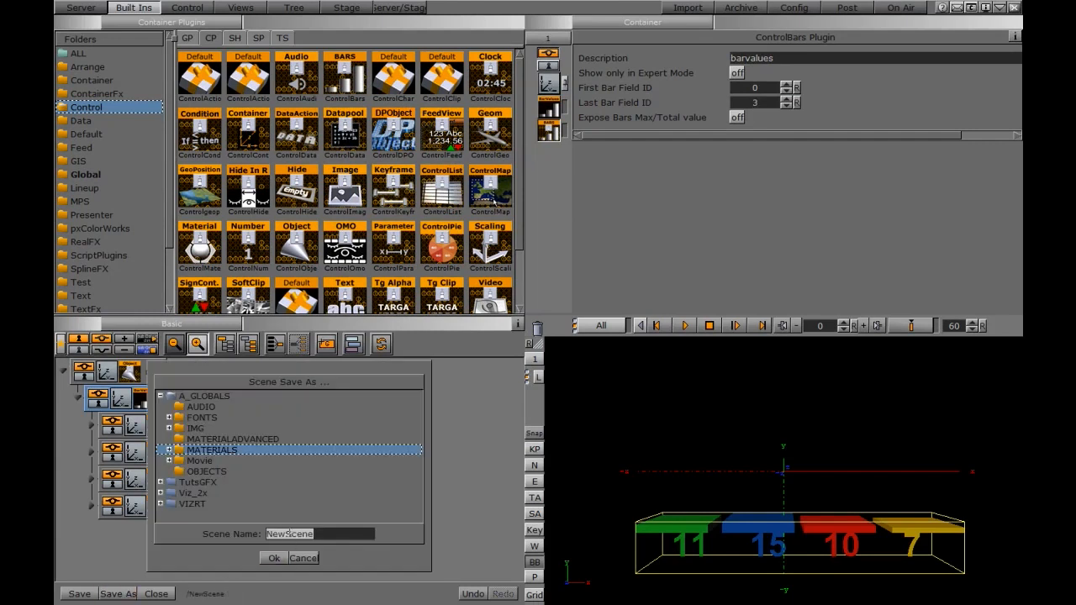
click(160, 395)
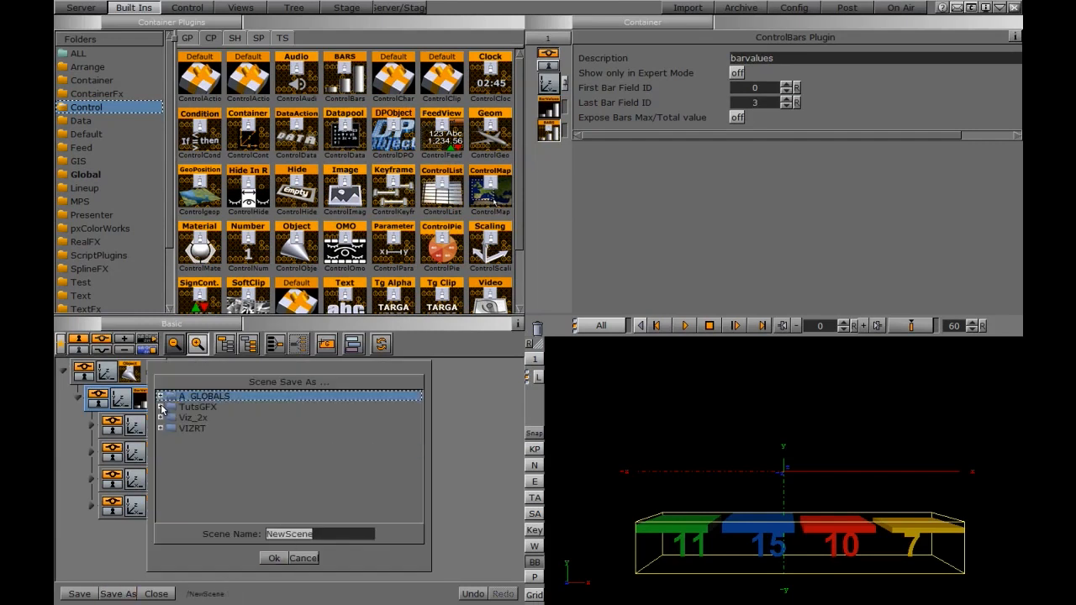
click(161, 407)
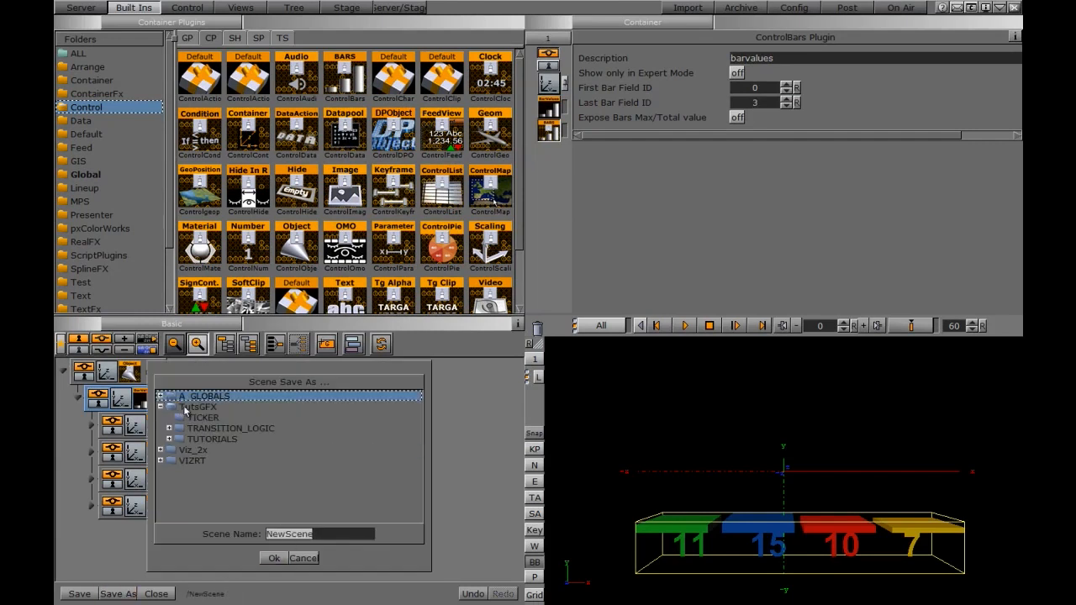
double_click(321, 537)
text(Bars)
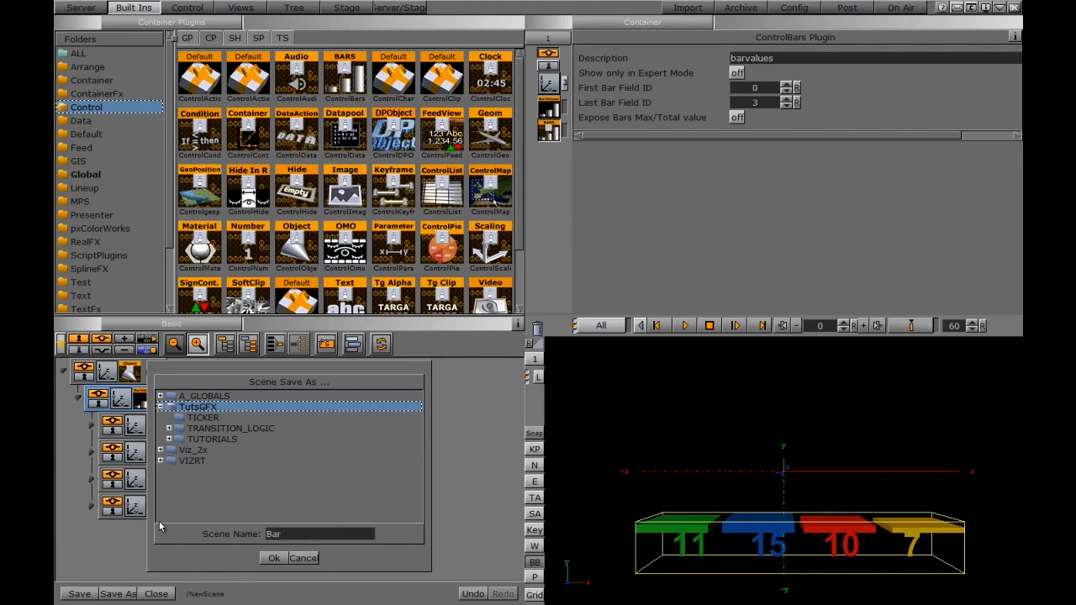
click(272, 558)
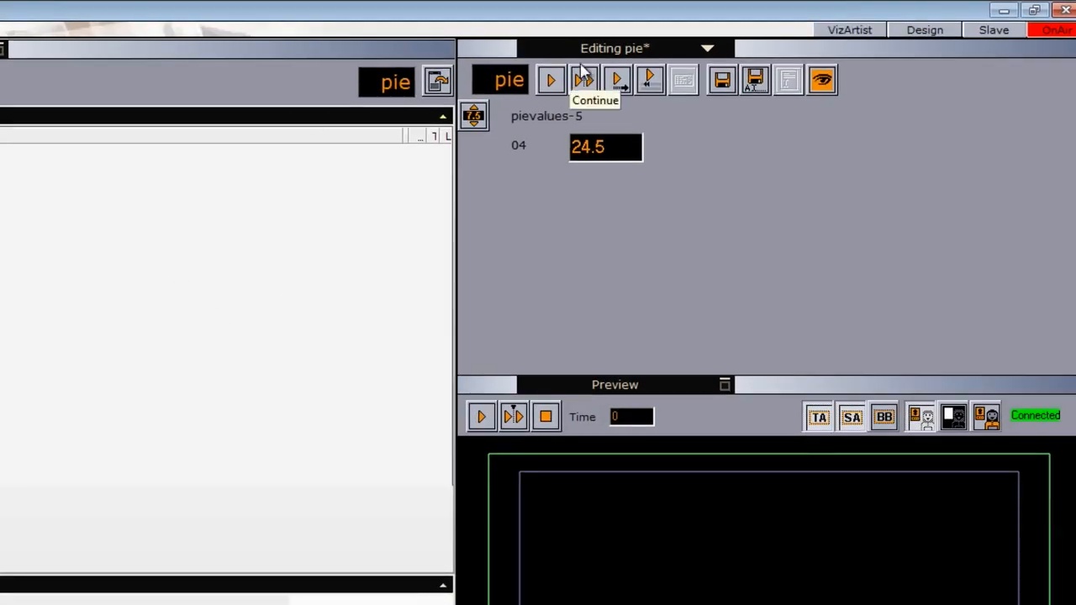
Switch to Viz Trio and import the Bars scene from the TutsGFX folder into the show's page list
click(590, 44)
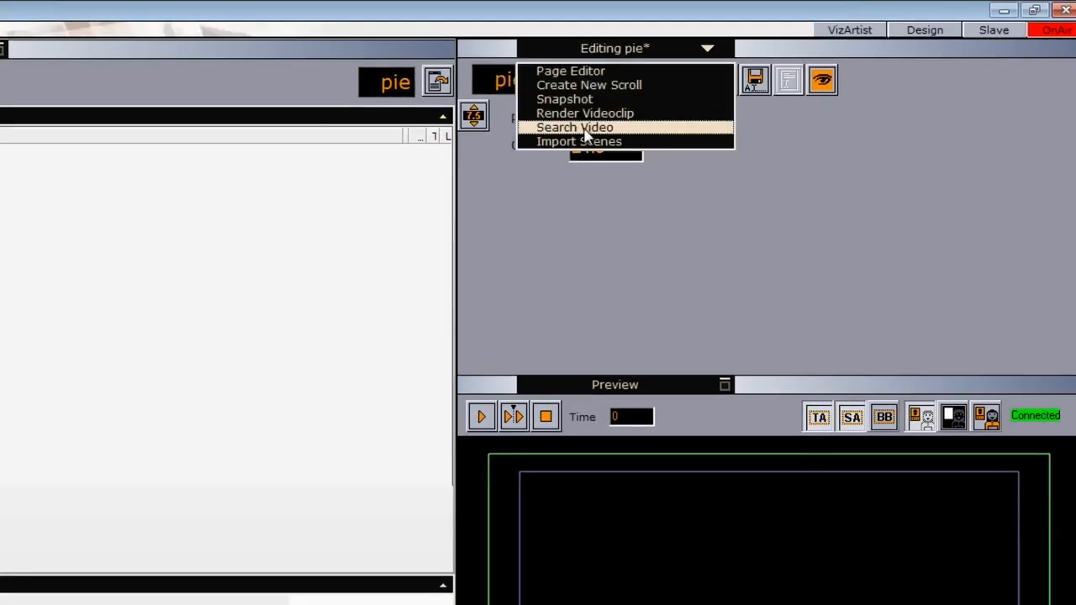
click(582, 143)
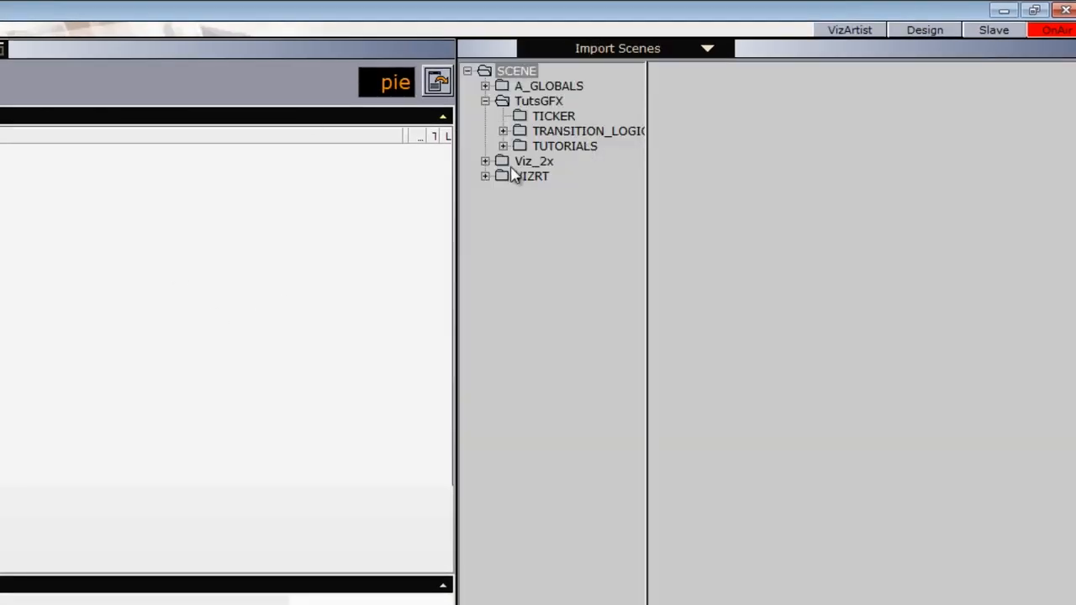
click(536, 149)
click(536, 176)
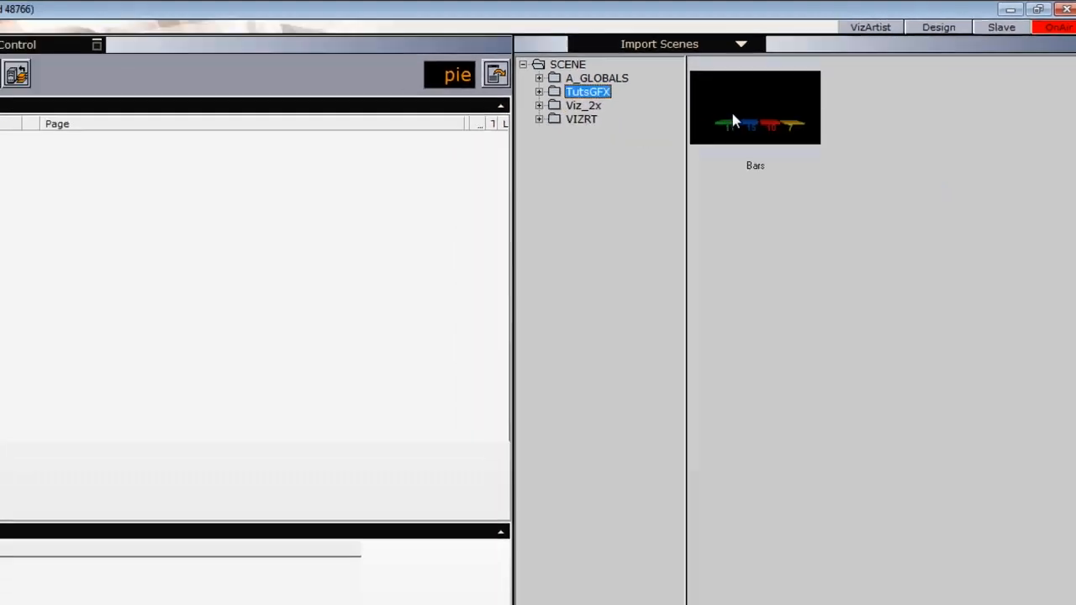
drag(733, 120, 64, 222)
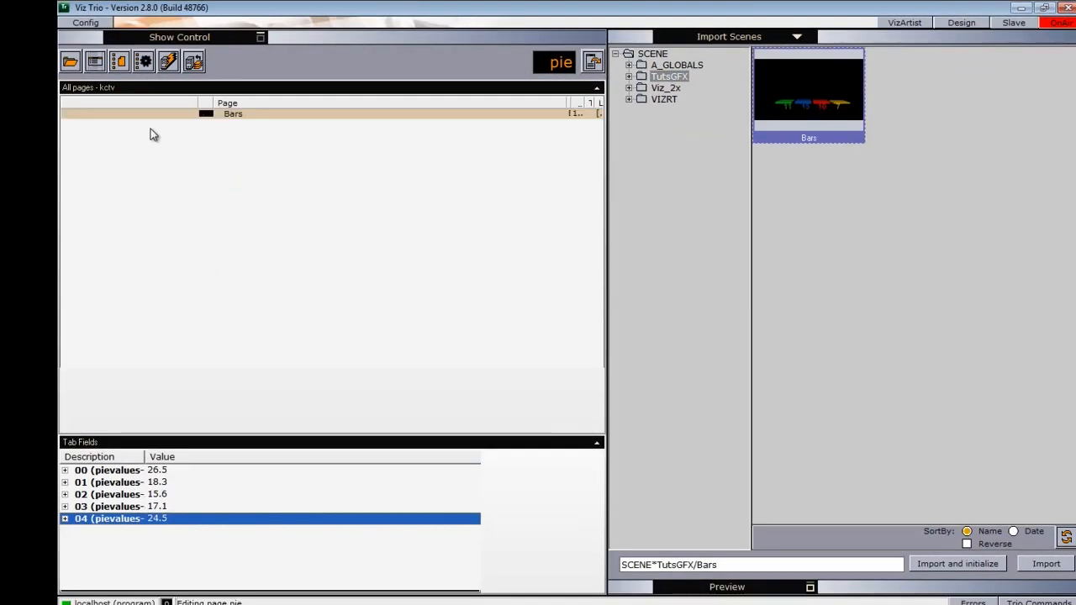
Open the Bars page for editing and step through its bar value fields 00 to 03
click(181, 114)
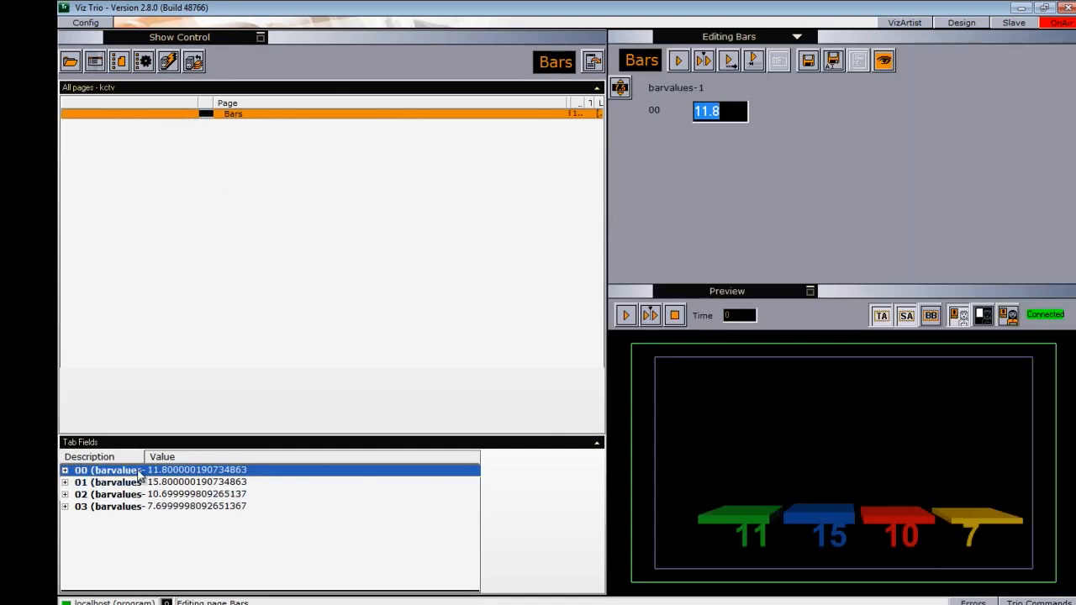
key(Down)
key(Tab)
key(Tab)
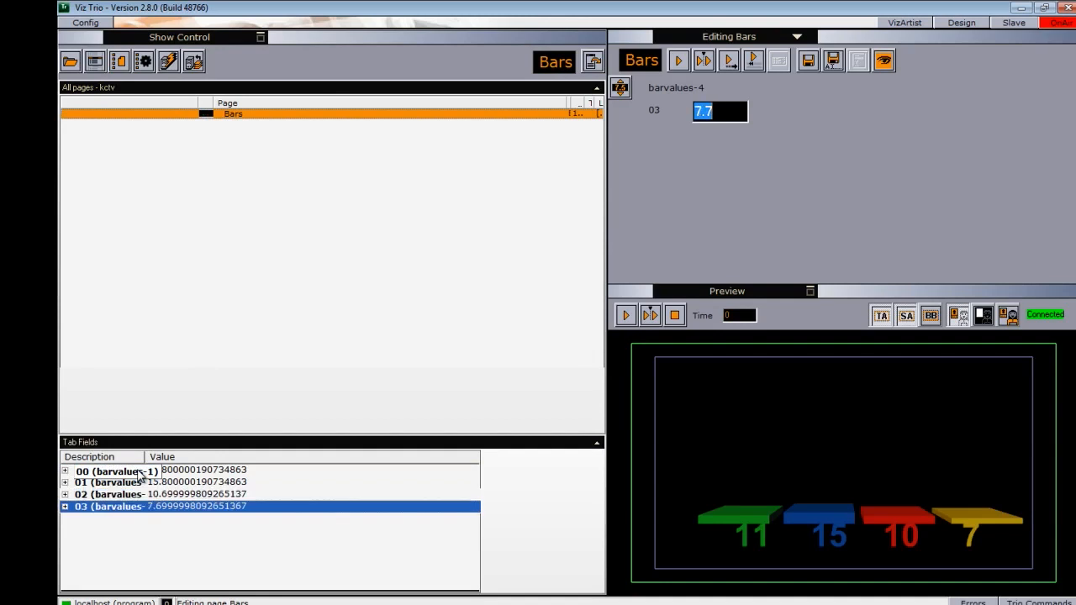
key(Tab)
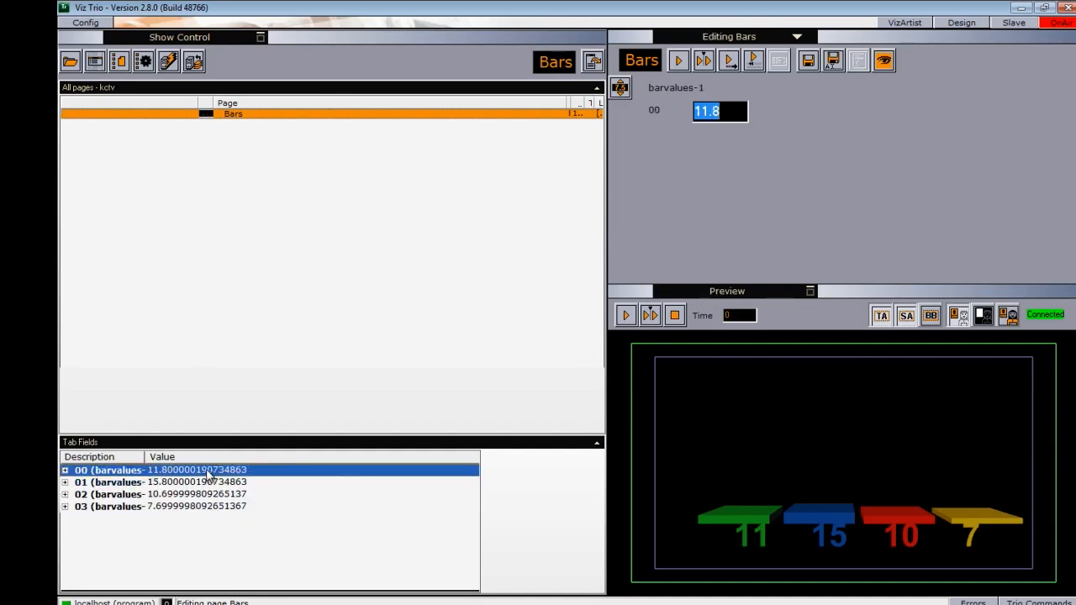
Set the Bars page's first bar value (00) to 174 and its second (01) to 205.8
text(116)
drag(772, 118, 810, 124)
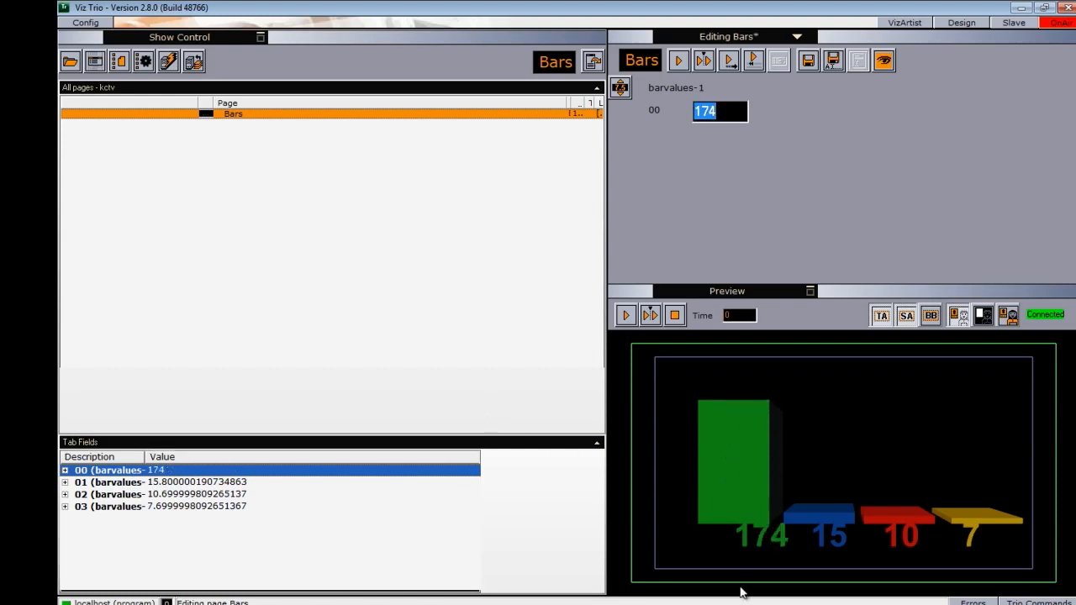
click(221, 485)
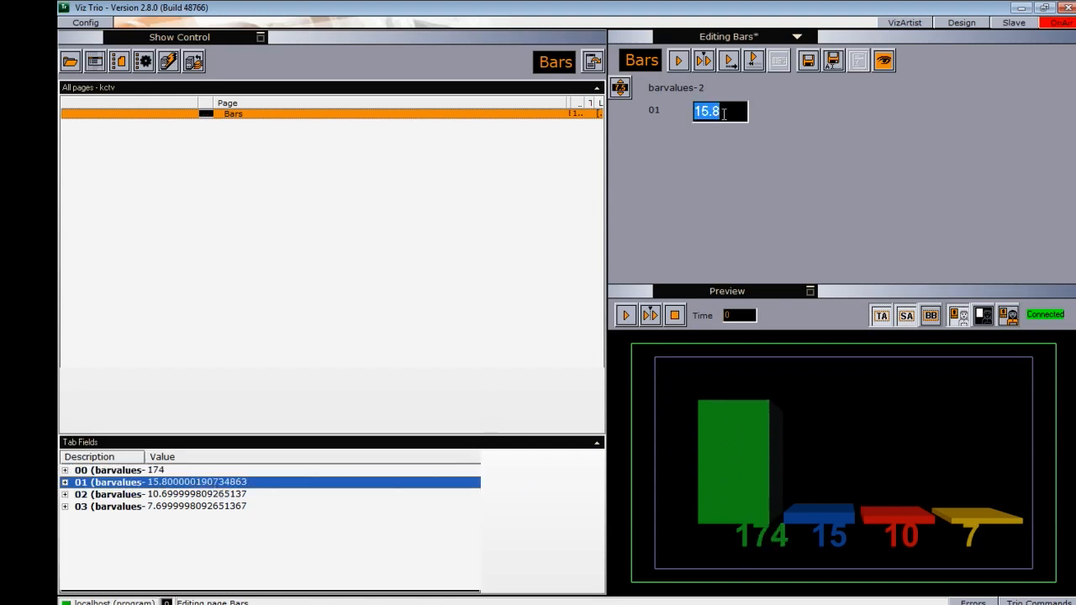
drag(760, 118, 844, 113)
Set the Bars page's third bar value (02) to 131 and its fourth (03) to 161
click(172, 497)
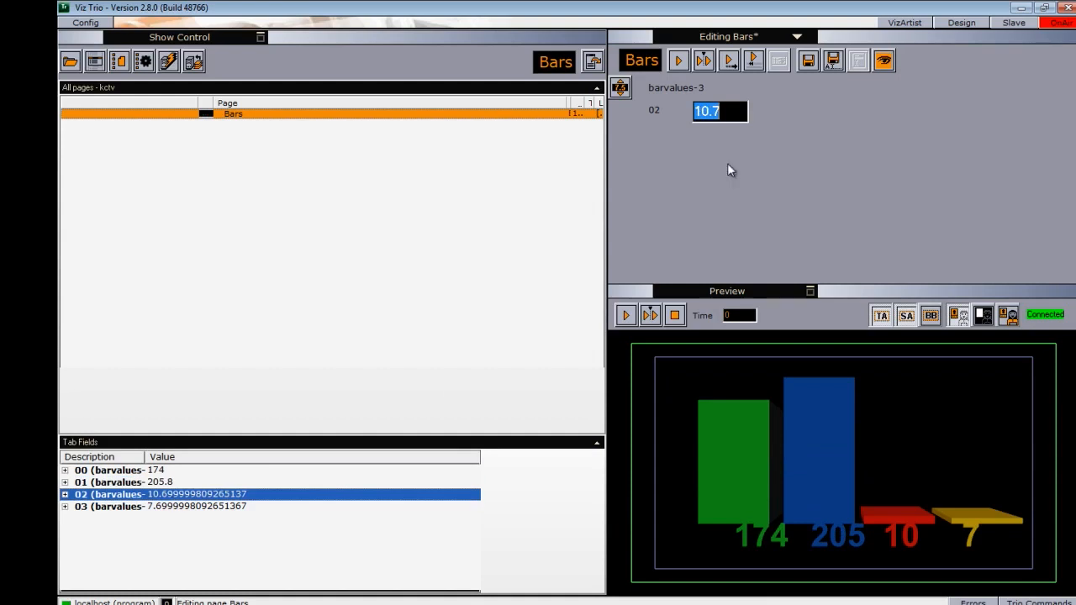
drag(743, 111, 809, 127)
click(214, 507)
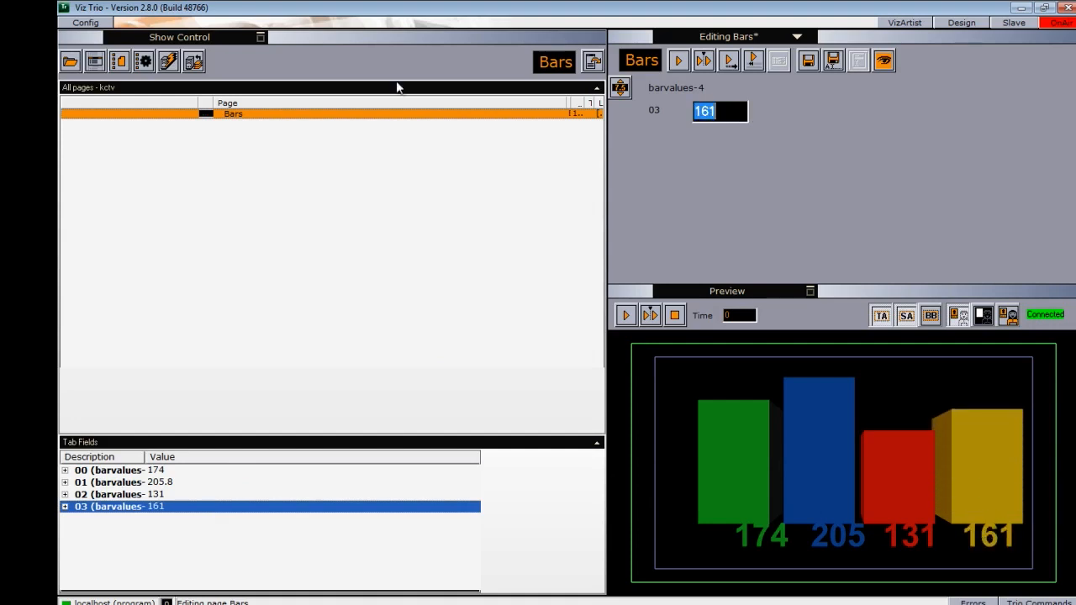